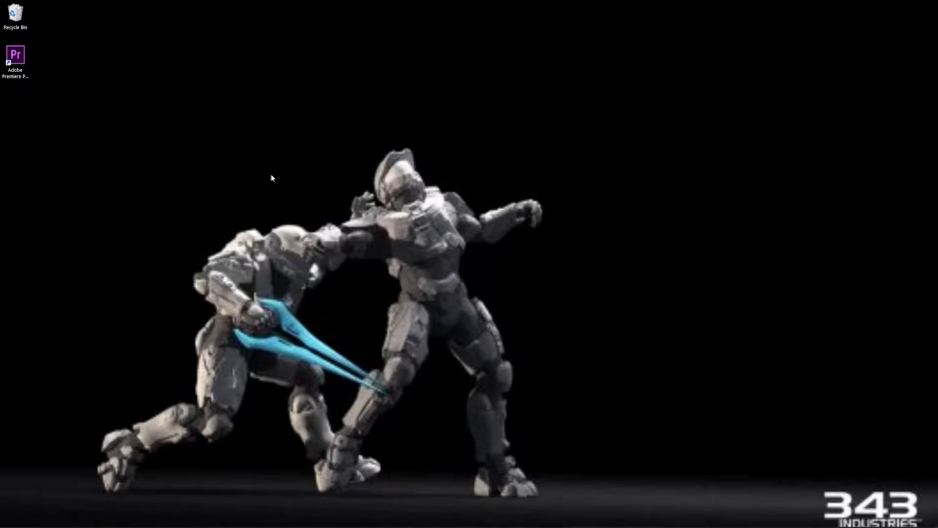
- Launch Adobe Premiere Pro from the desktop and start a new project
double_click(16, 59)
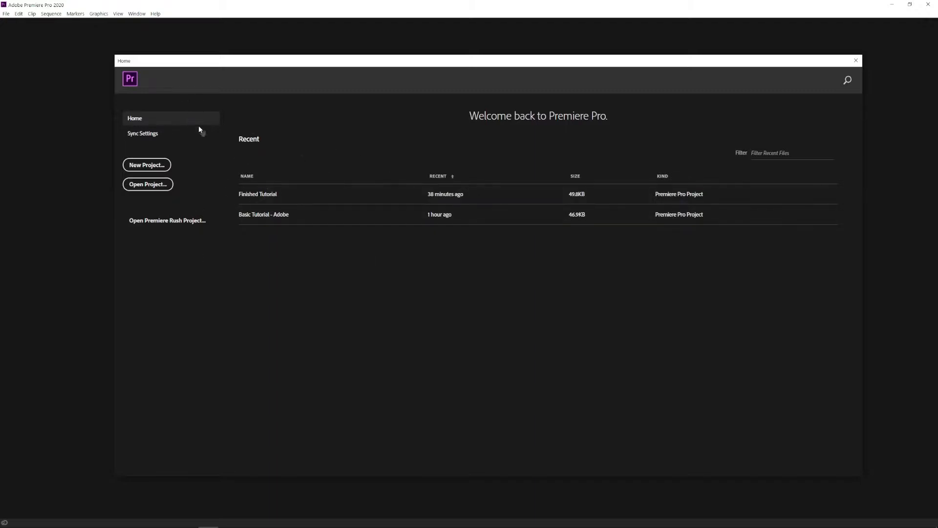
click(6, 14)
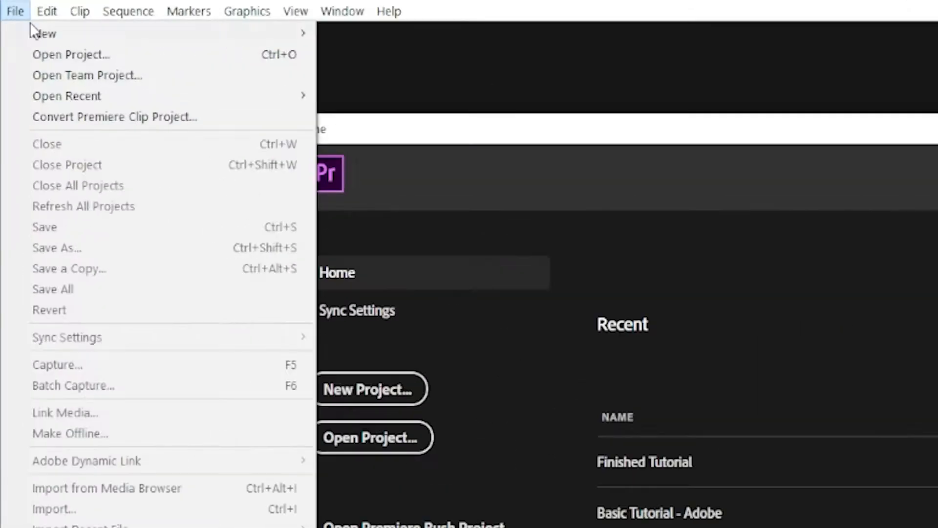
mouse_move(34, 29)
click(432, 33)
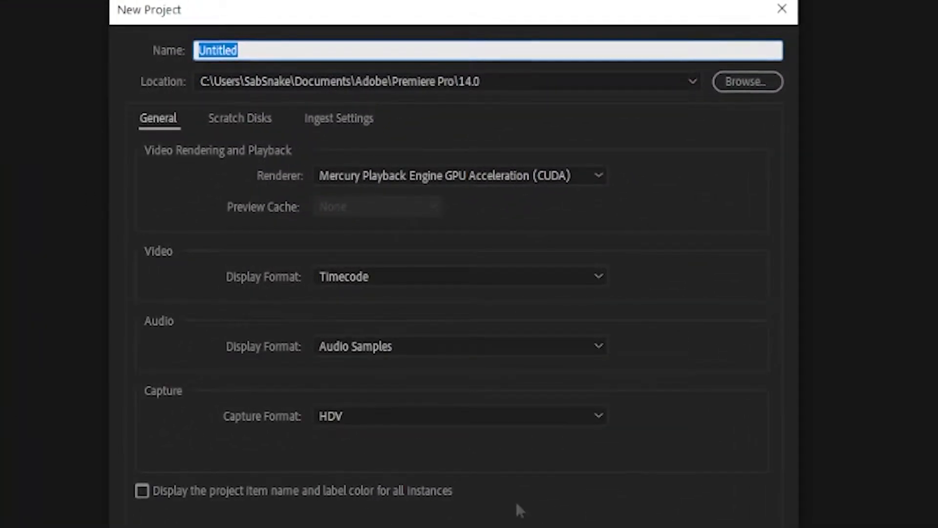
- Review the new project's capture format, renderer, save location and scratch disk settings without changing them
click(330, 418)
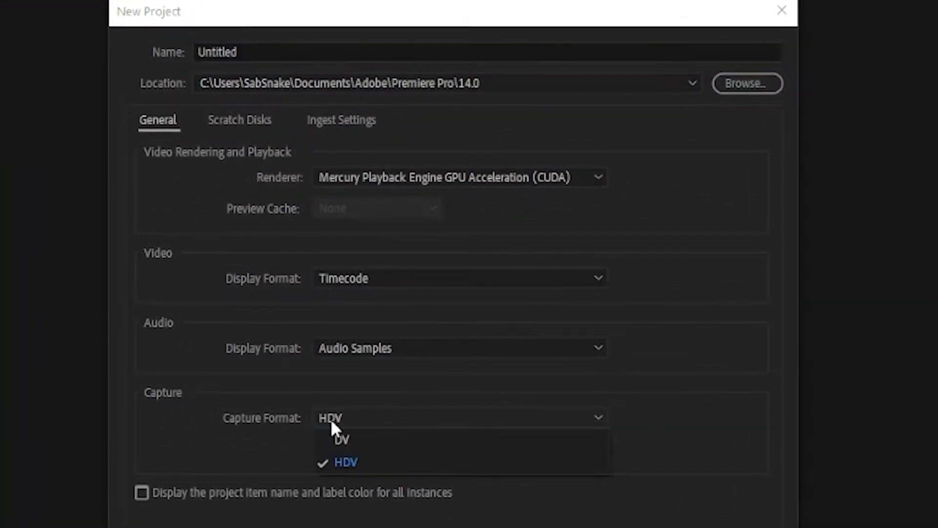
click(256, 423)
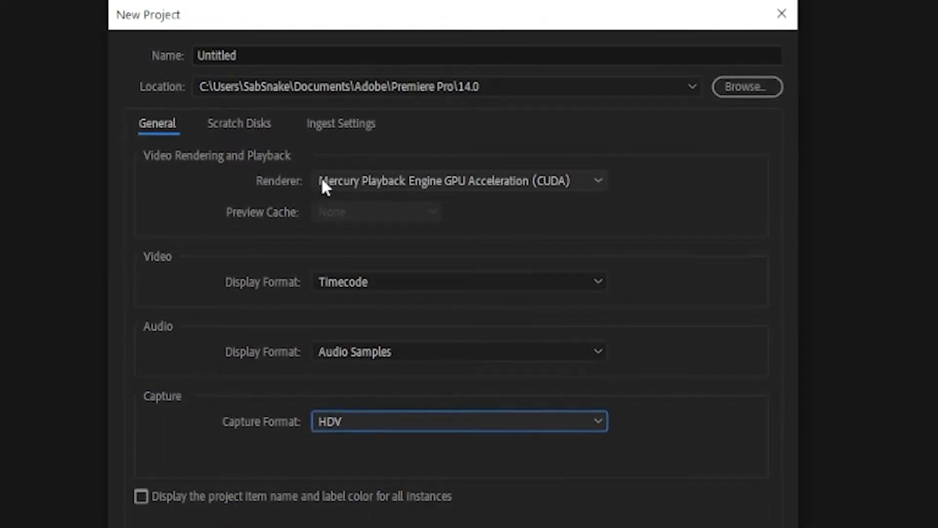
click(354, 182)
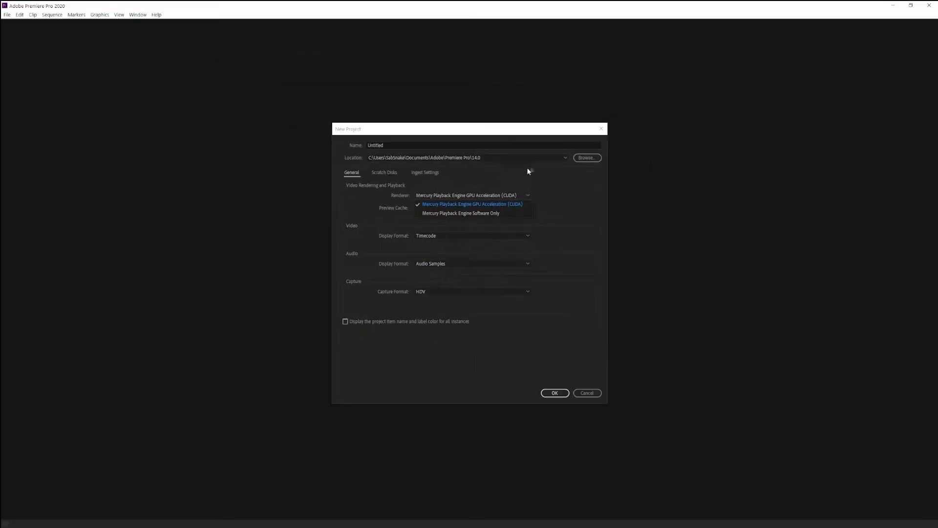
click(588, 157)
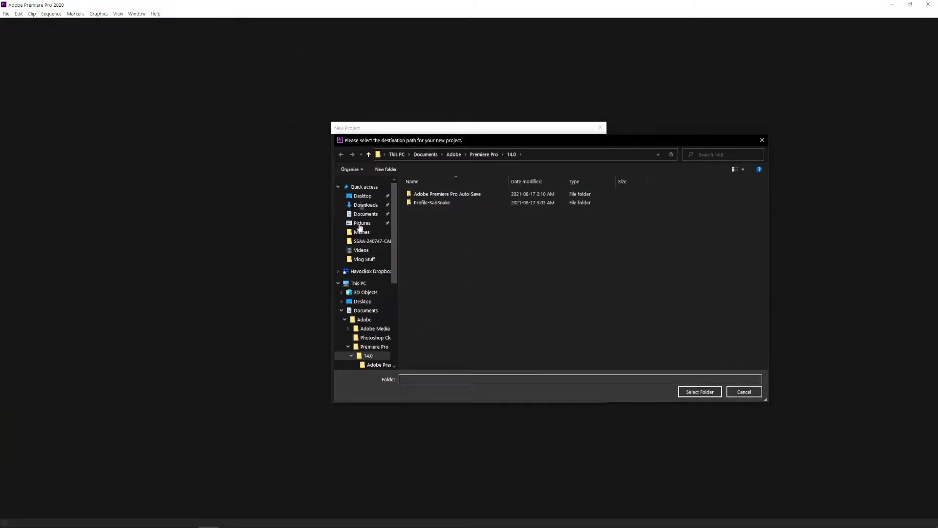
click(749, 394)
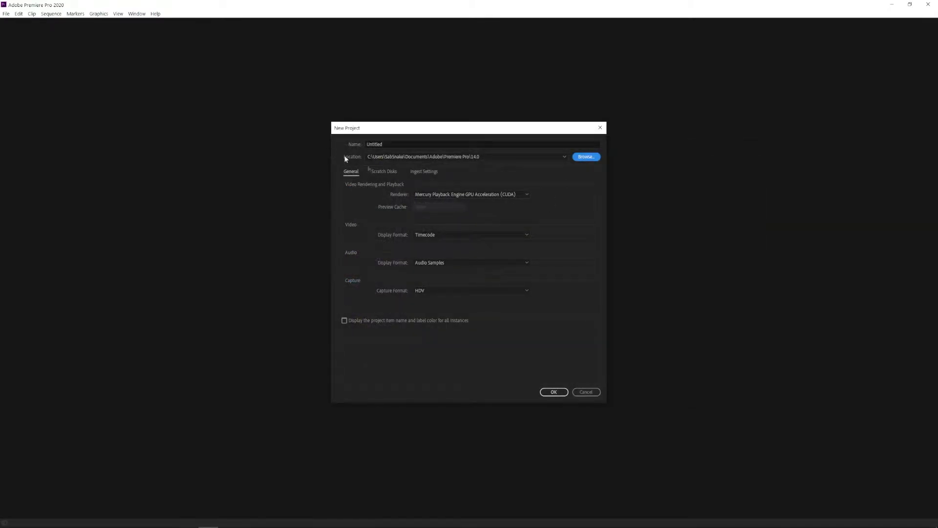
click(380, 142)
click(388, 172)
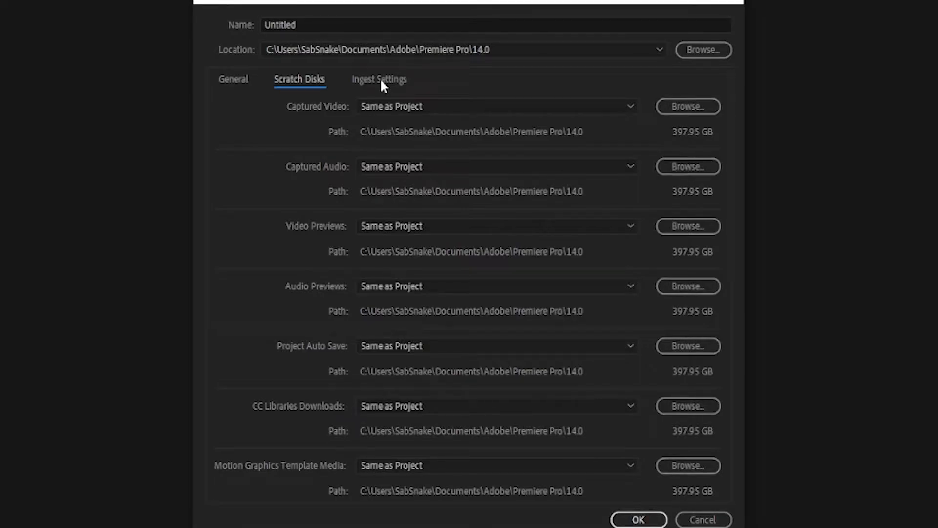
click(229, 84)
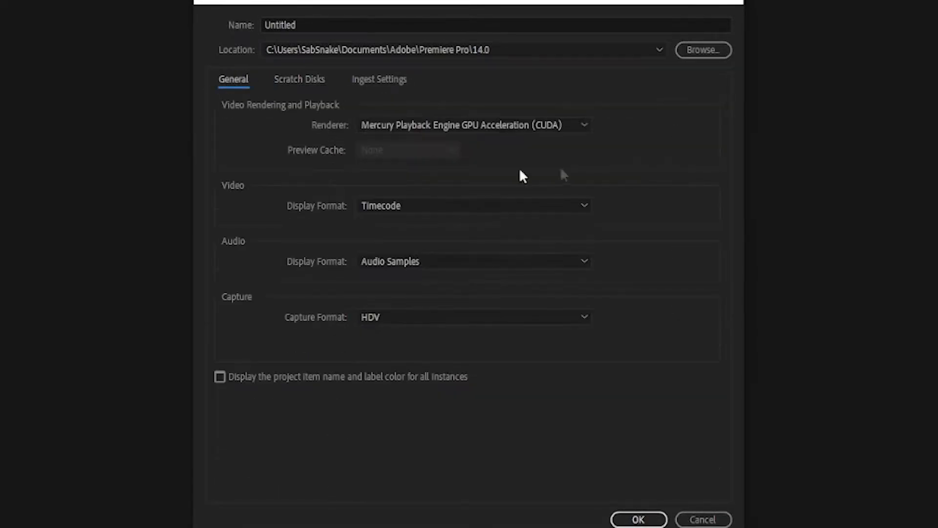
- Name the project "Adobe Premier Pro - Basic Tutorial 1" and create it
click(305, 25)
drag(305, 25, 254, 20)
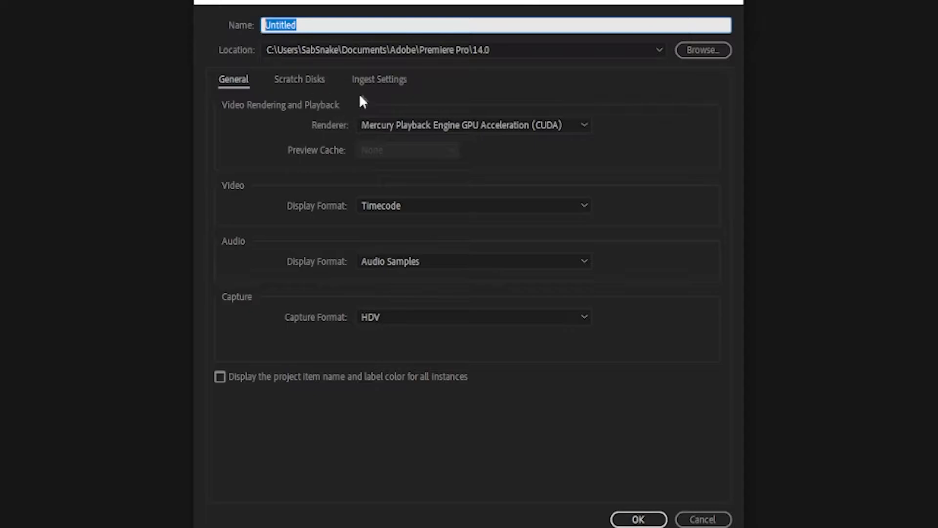
click(380, 80)
click(234, 80)
click(304, 24)
drag(303, 25, 245, 47)
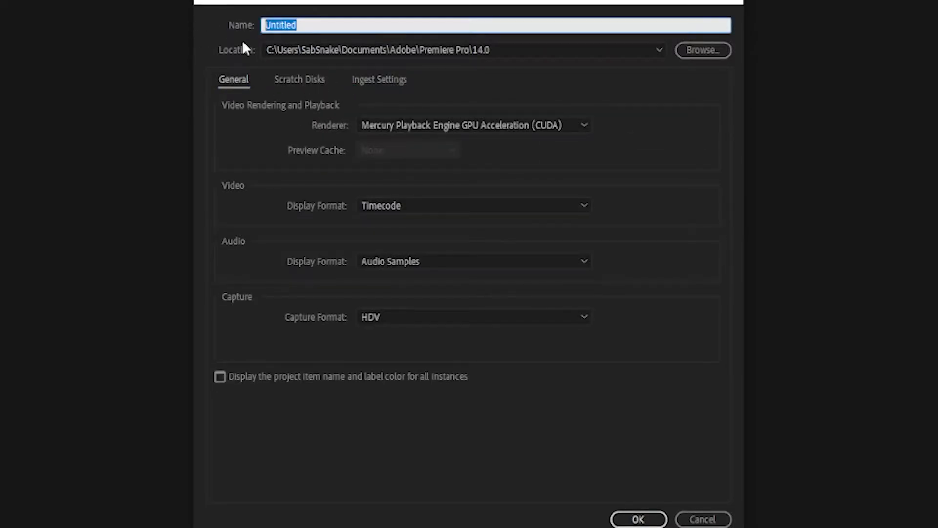
text(Ado)
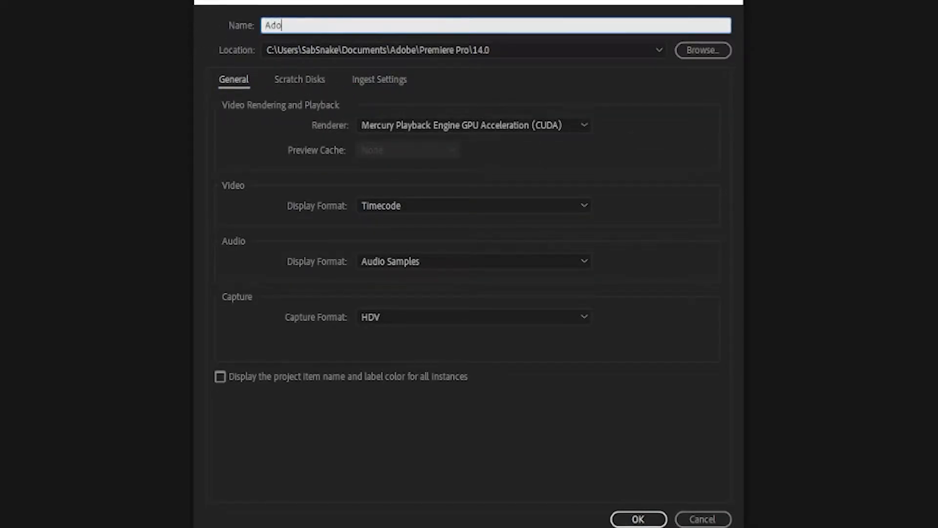
text(be Premier P)
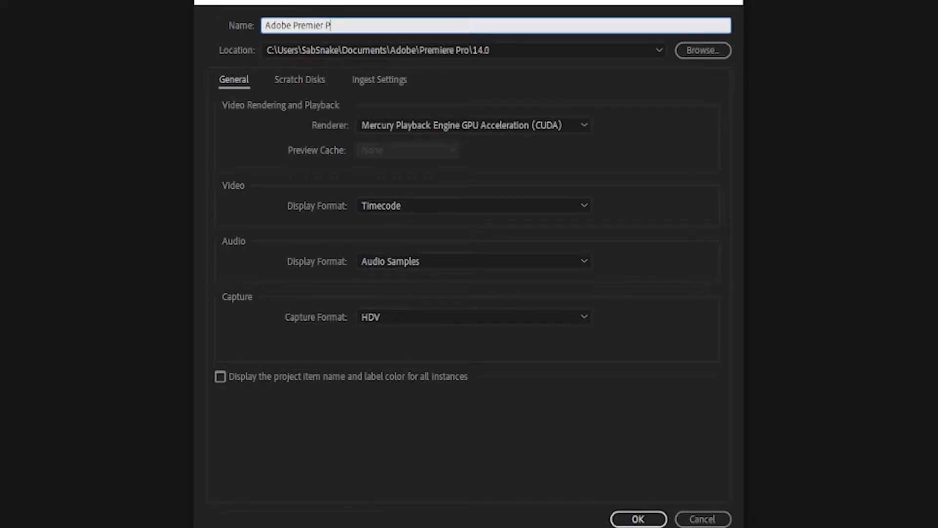
text(ro - Basic Tu)
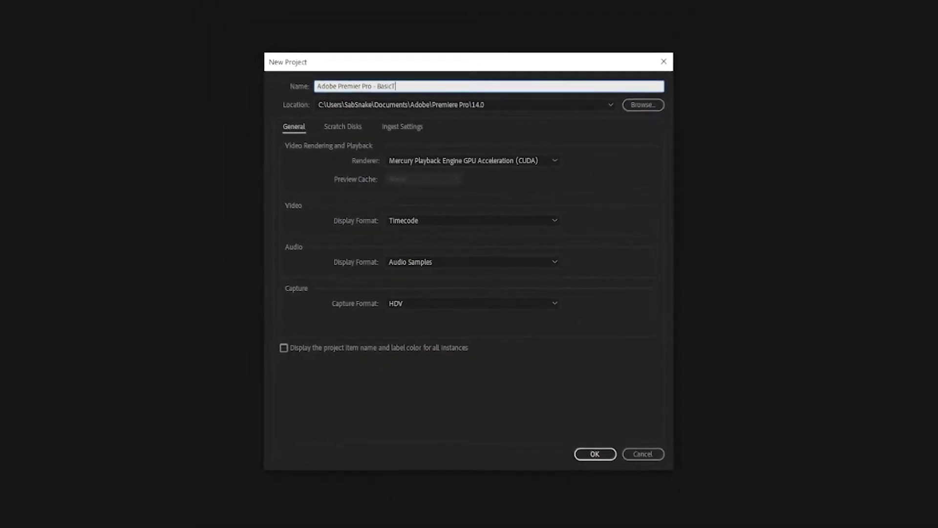
text(torial 1)
key(Return)
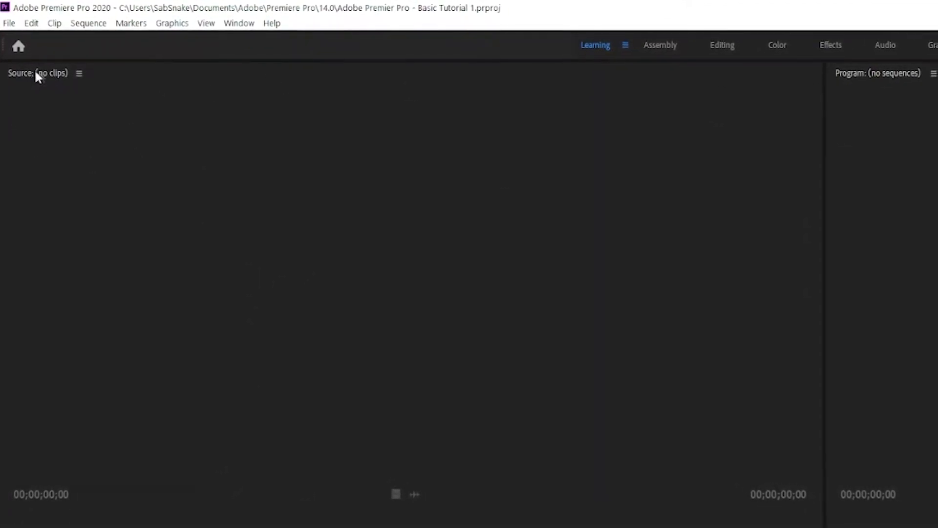
- Switch to the Editing workspace and import 20210714_134138.mp4 from the Vlog Stuff folder in Downloads
right_click(56, 78)
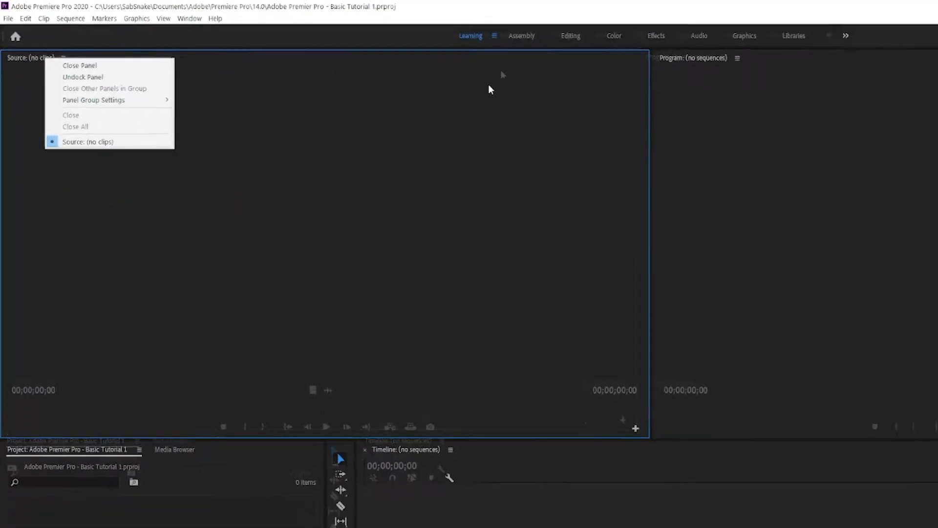
click(568, 37)
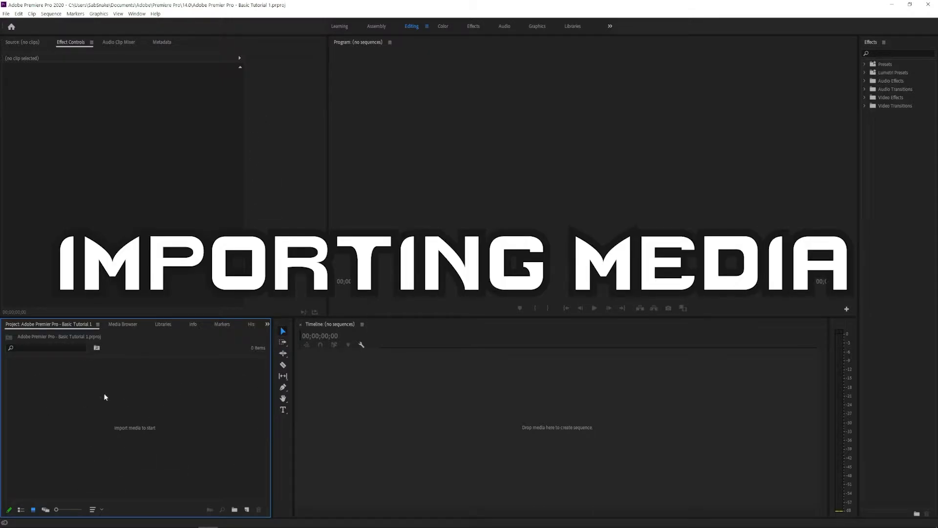
double_click(254, 359)
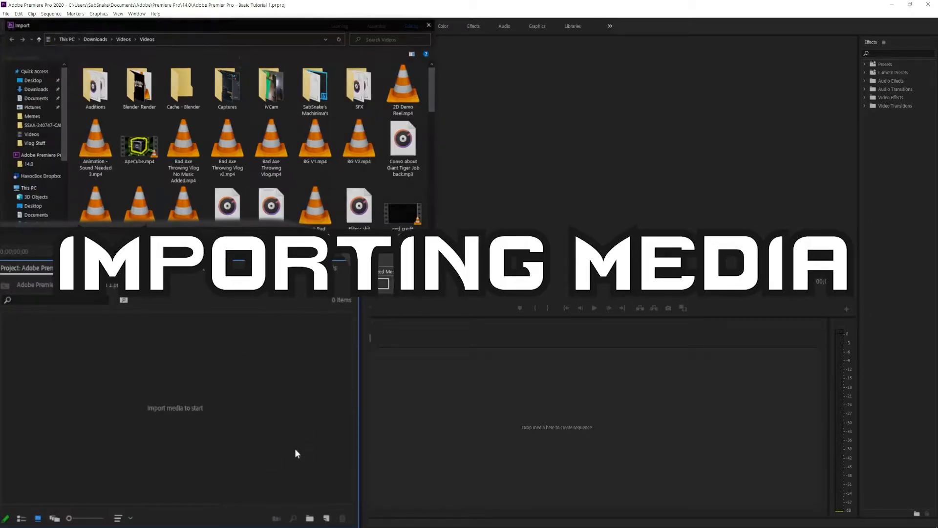
click(30, 89)
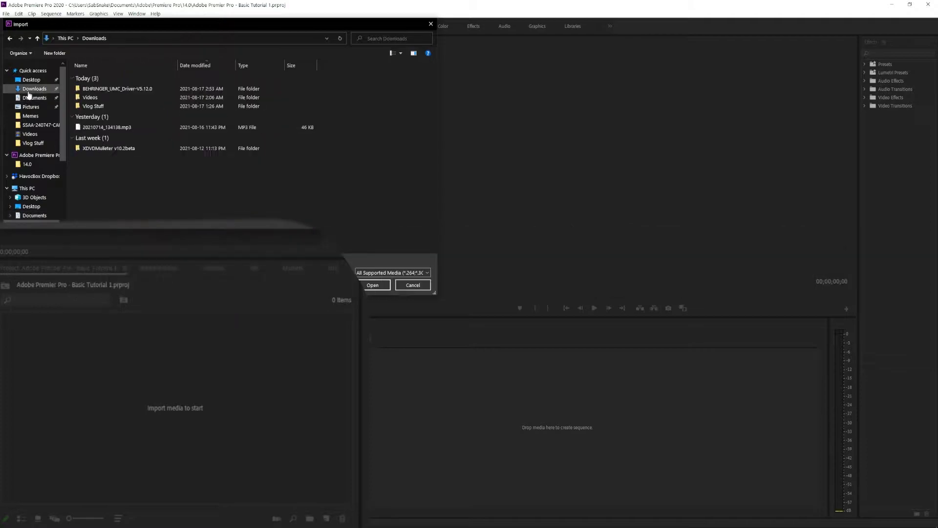
double_click(88, 106)
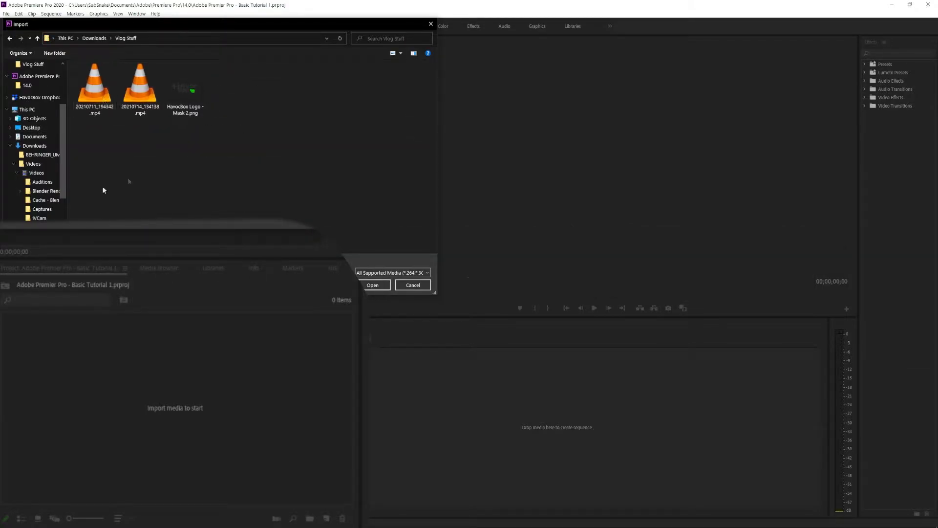
double_click(141, 88)
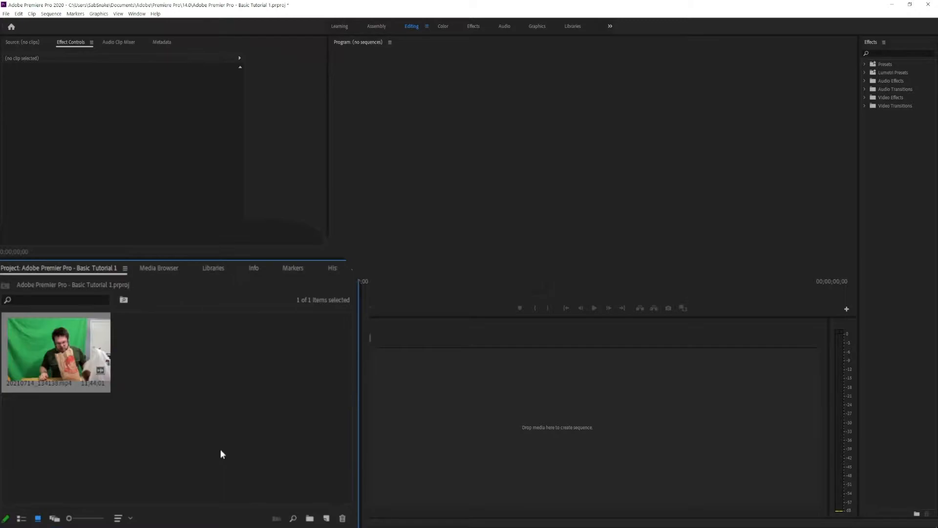
- Import the image HavocBox Logo - Mask 2.png from the Vlog Stuff folder
click(187, 413)
key(ctrl+i)
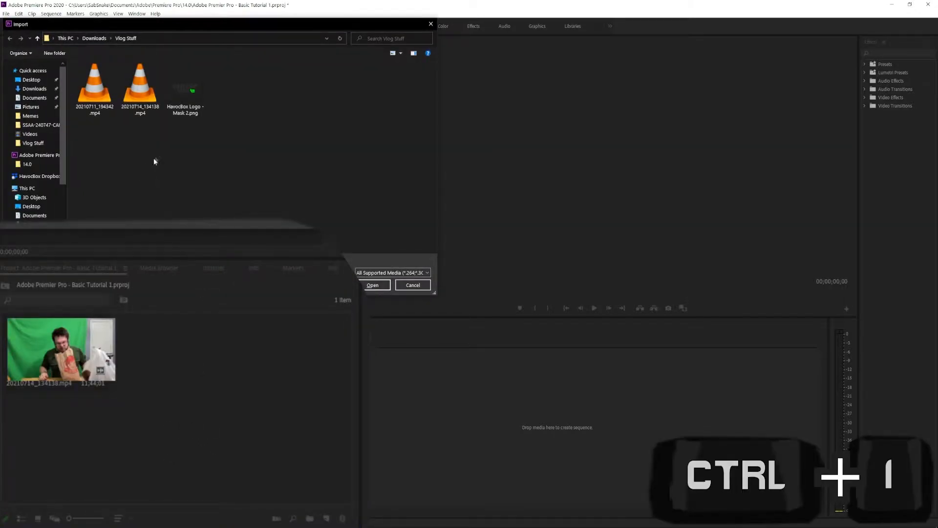
double_click(176, 85)
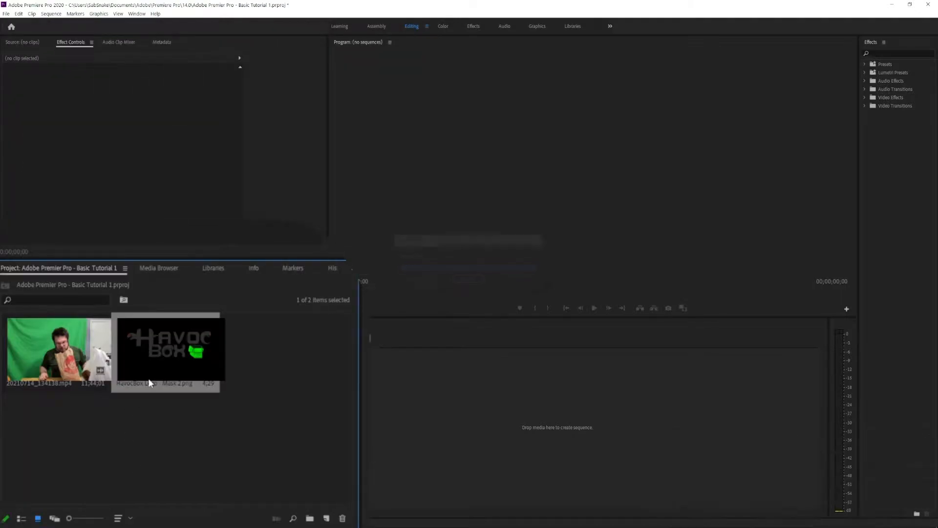
- Look at the media files in the Vlog Stuff folder in File Explorer and return to the Premiere Pro project
click(158, 525)
click(351, 231)
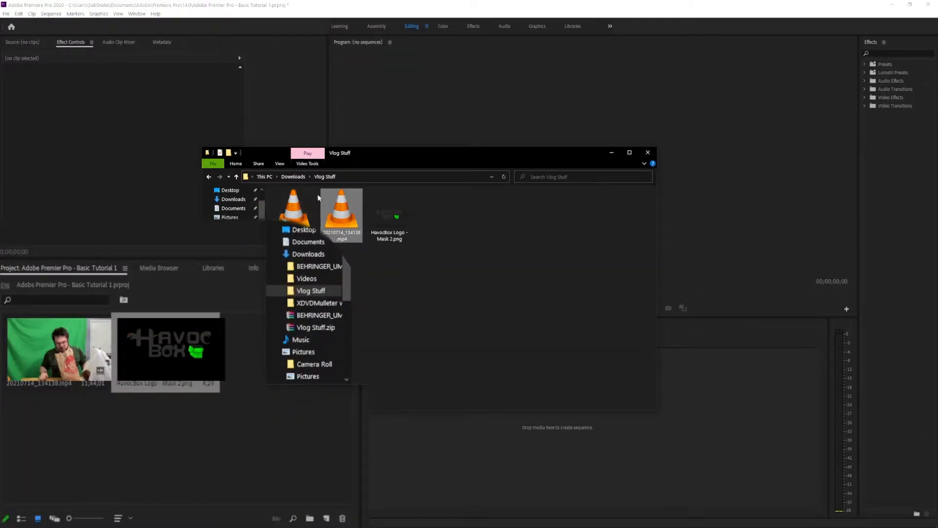
click(232, 447)
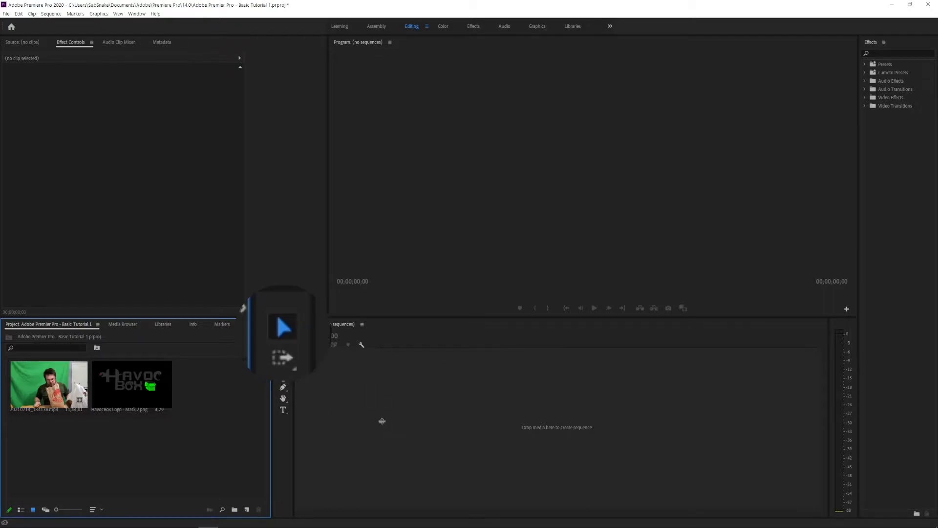
- Create a sequence by adding the clip 20210714_134138.mp4 to the empty timeline
click(26, 414)
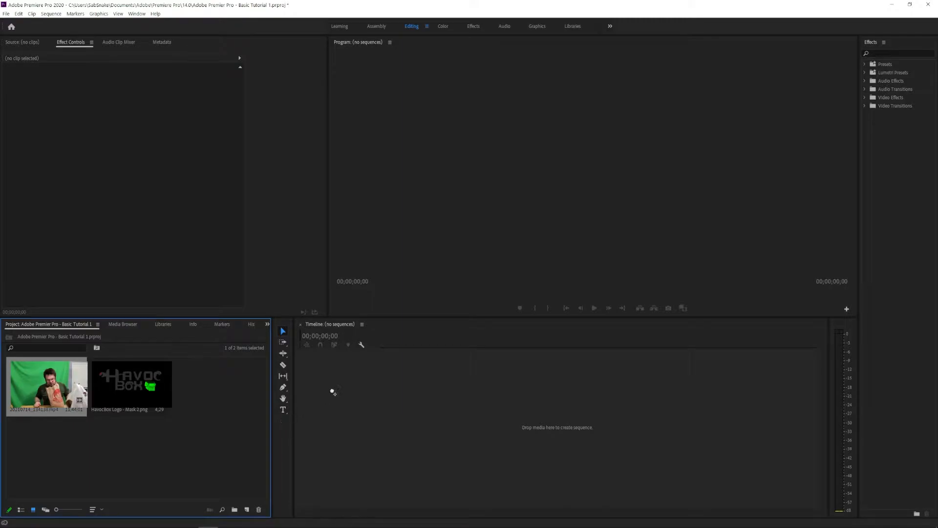
drag(309, 429, 310, 429)
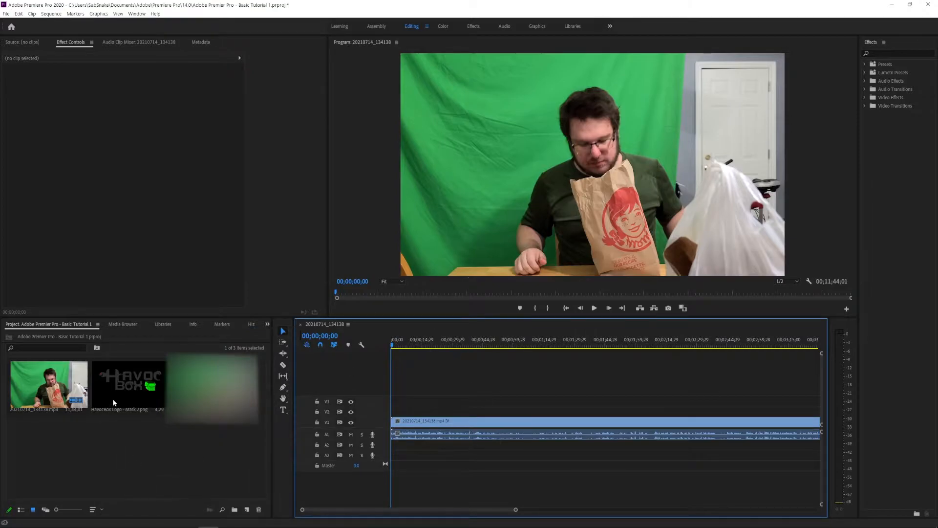
- Try placing the HavocBox logo over the video on track V1 at about 26 seconds, and move it up to track V2
drag(147, 407, 451, 424)
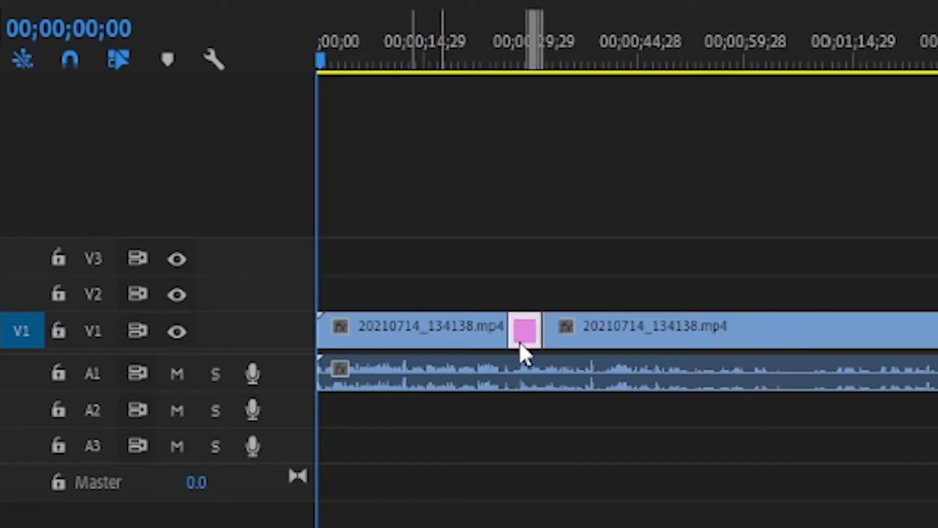
click(507, 61)
drag(525, 335, 525, 293)
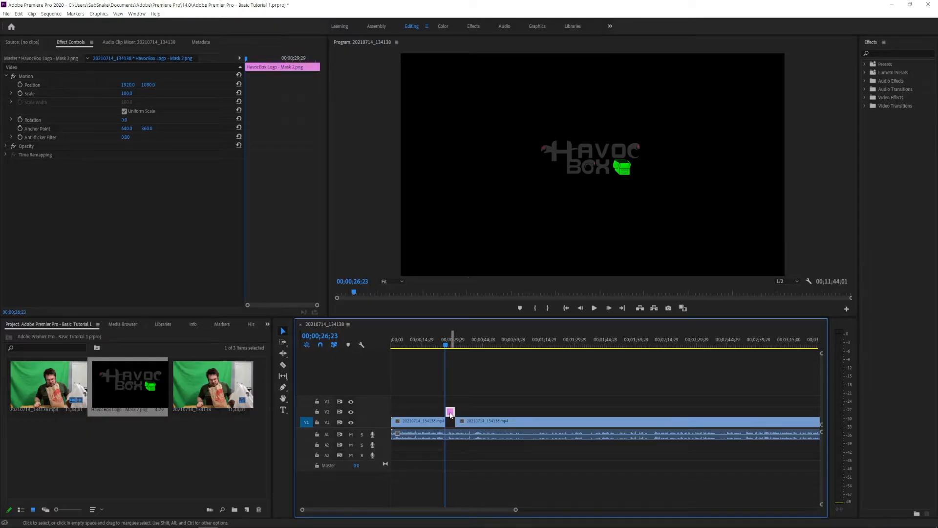
- Delete the logo clip from track V2, and undo all the logo edits on the timeline
key(Delete)
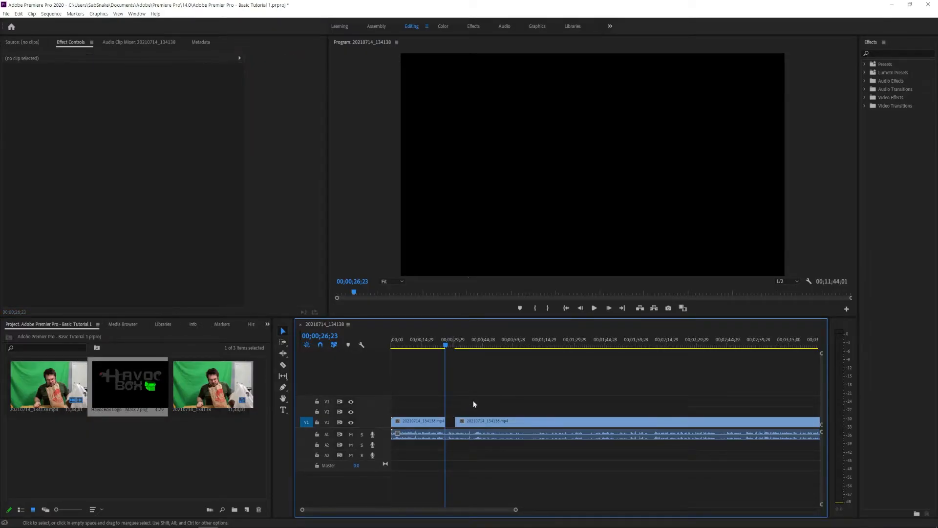
key(ctrl+z)
key(ctrl+z)
key(ctrl+z)
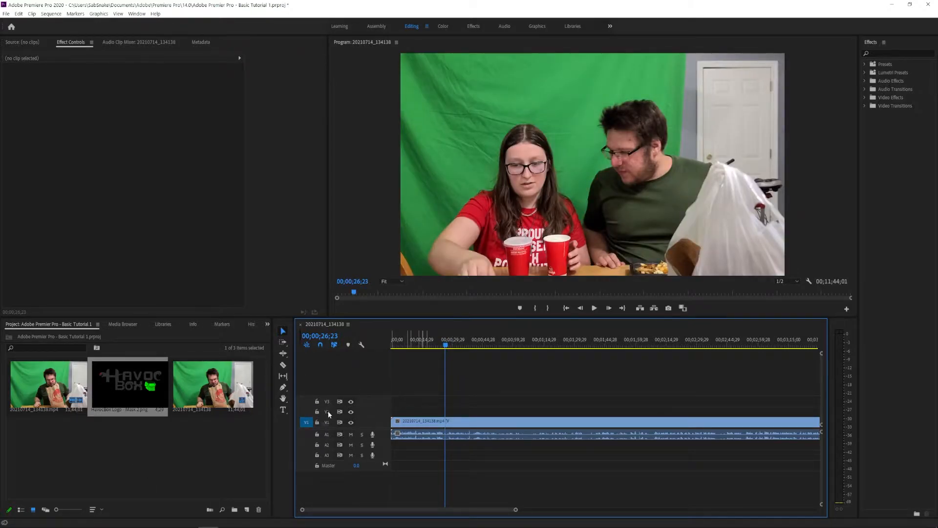
- Return the playhead to the sequence start, move it to 00;00;07;11, and select the video clip on track V1
drag(443, 343, 388, 345)
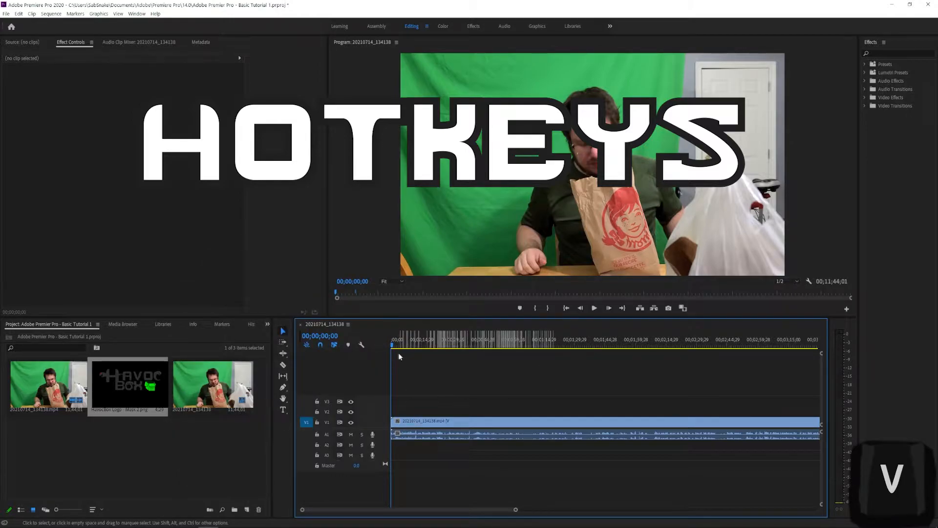
drag(393, 346, 404, 346)
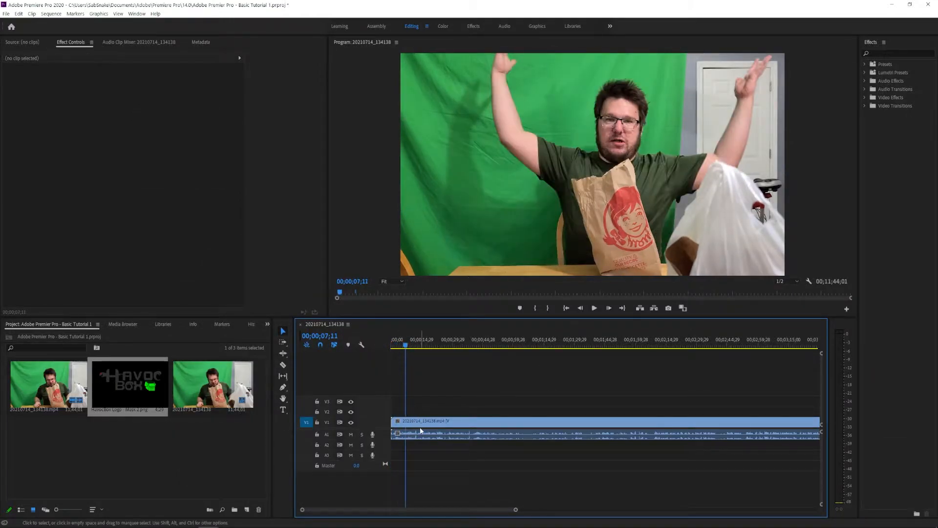
click(411, 426)
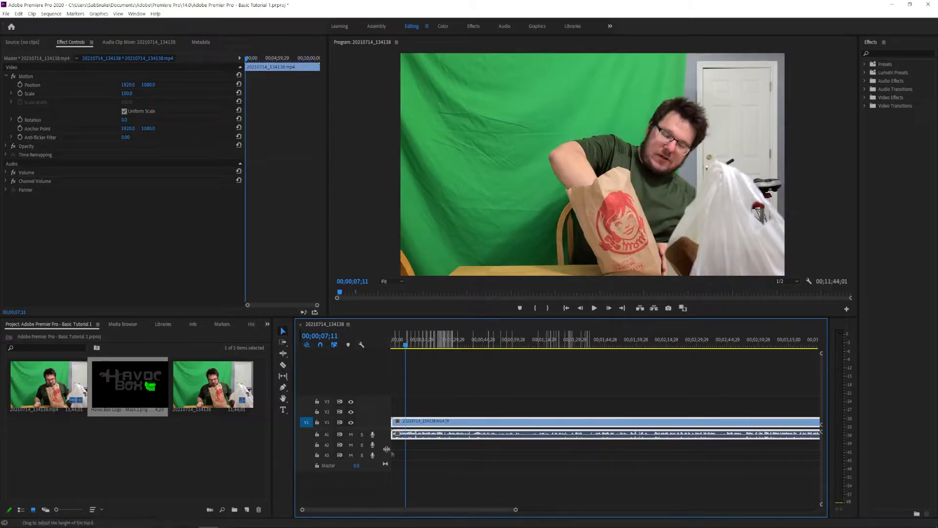
- Skim the vlog clip from the sequence start, checking frames at 00;02;04;19 and 00;04;03;26
mouse_move(413, 428)
mouse_down()
mouse_move(487, 429)
mouse_move(414, 428)
mouse_up()
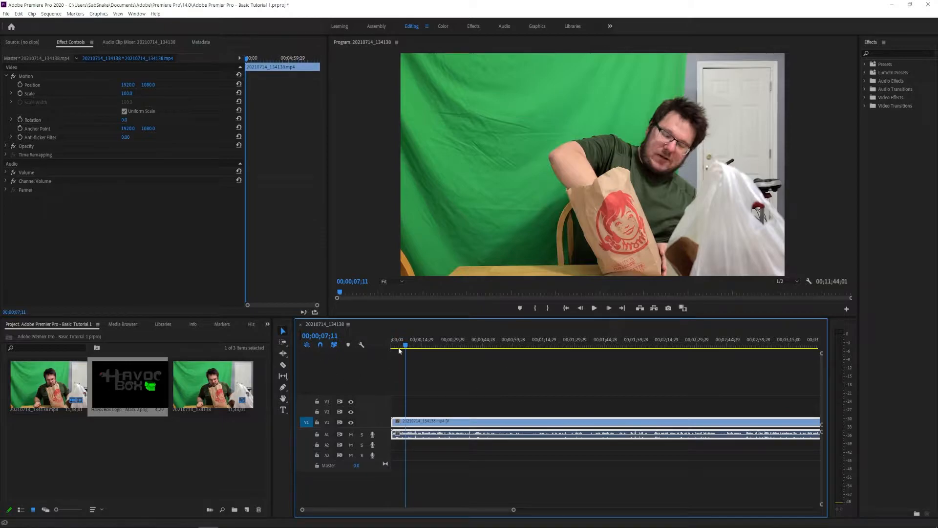
key(Home)
drag(429, 341, 458, 341)
scroll(684, 361, down, 3)
click(522, 343)
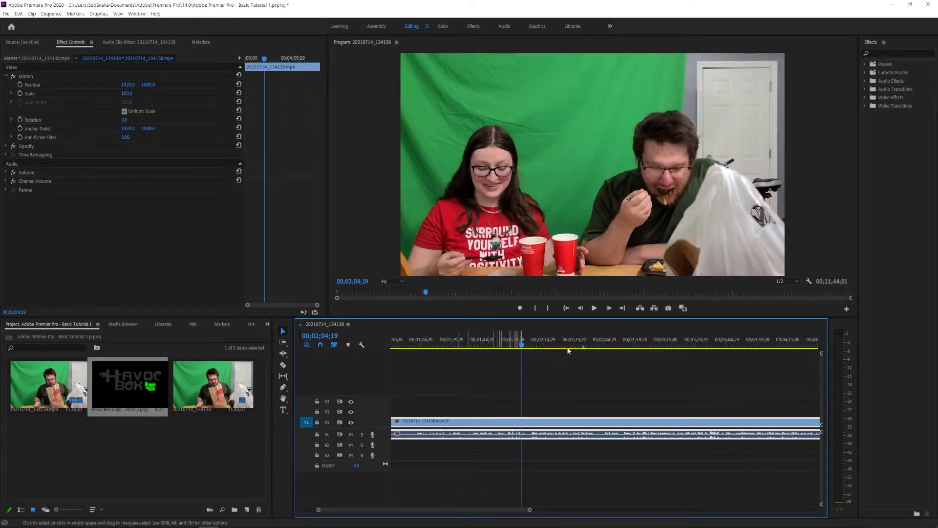
click(596, 344)
click(765, 346)
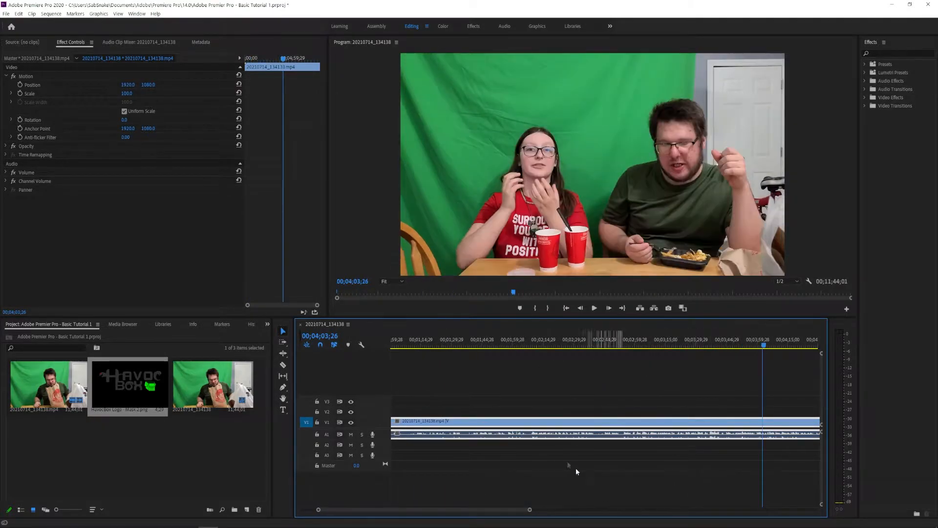
- Split the clip near its end at 00;11;07;12 and again at 00;11;20;23 with the Razor tool
drag(505, 514, 641, 467)
click(548, 345)
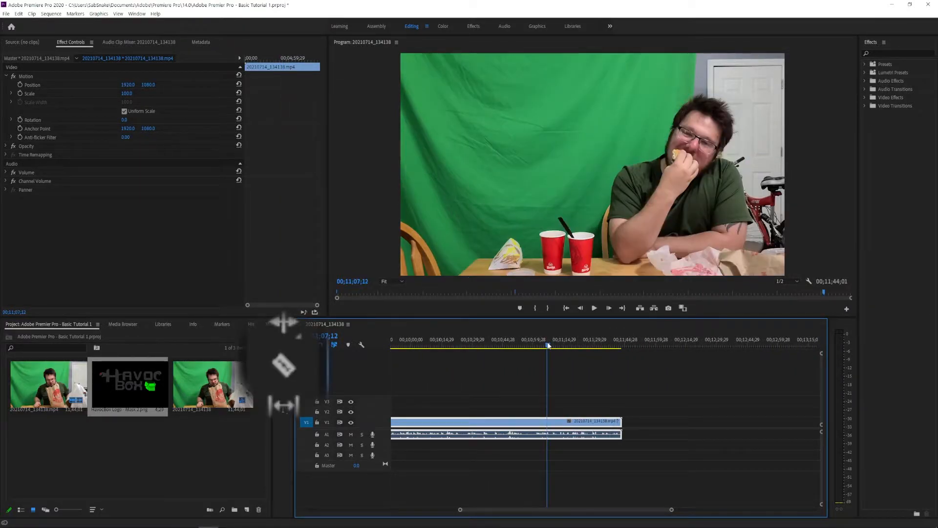
key(c)
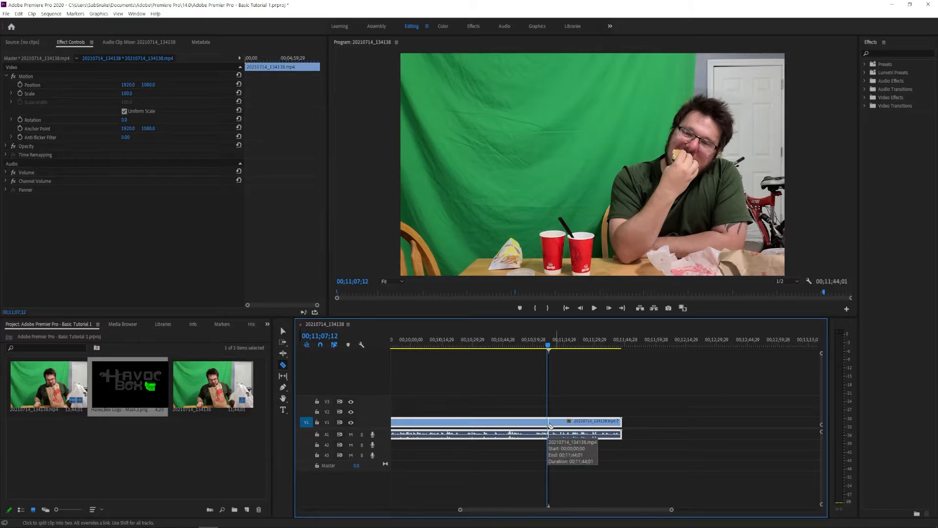
click(550, 426)
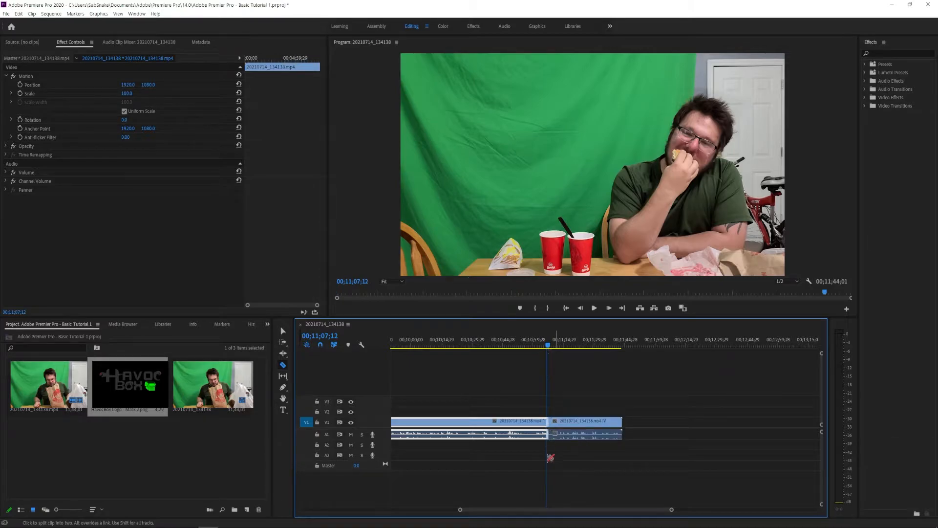
drag(557, 345, 574, 347)
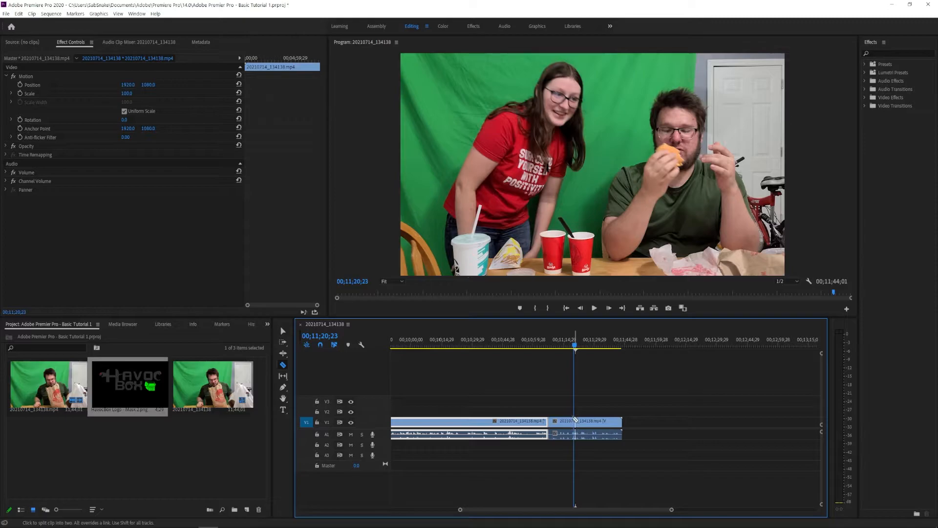
click(575, 422)
- Select and preview the short segment between the two cuts, try deleting it, and undo the deletion
key(v)
click(566, 421)
click(565, 345)
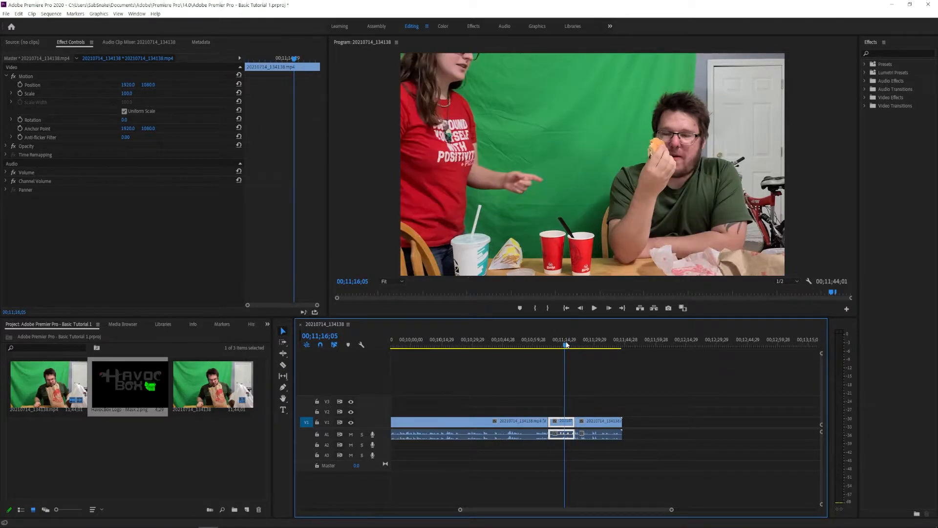
drag(566, 345, 560, 345)
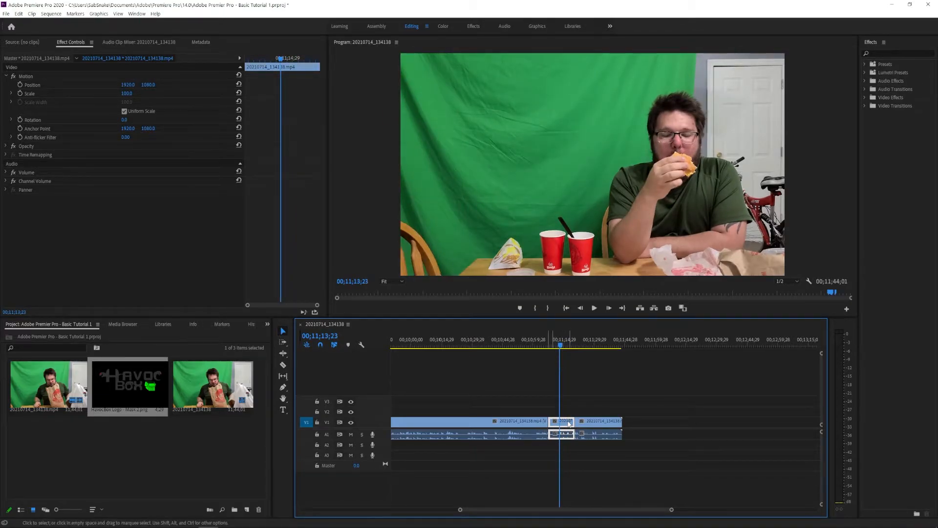
key(Delete)
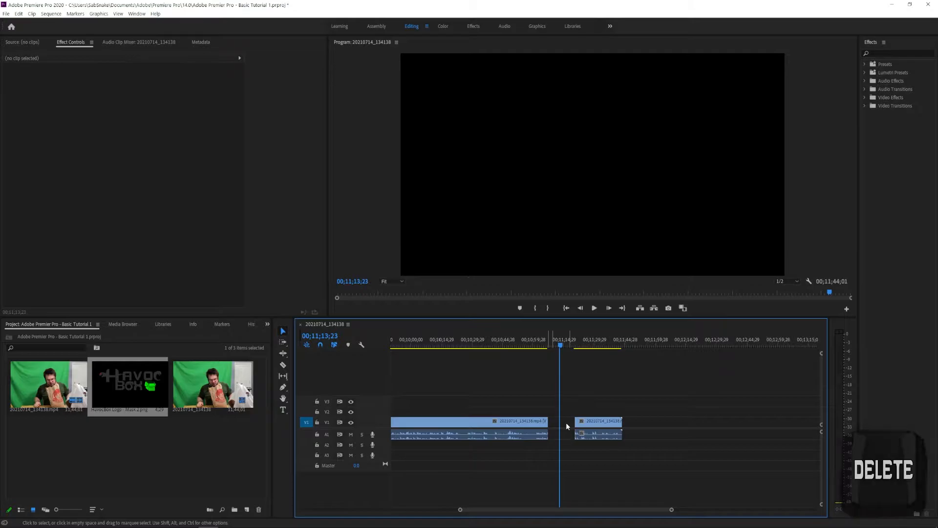
key(ctrl+z)
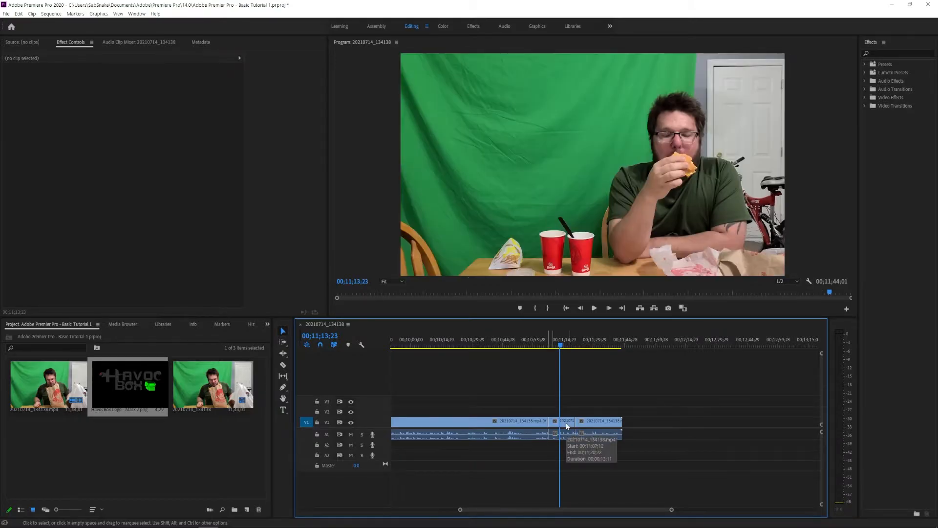
- Try removing the segment between the cuts with the Clear command and again by deleting it, undoing each removal
right_click(565, 423)
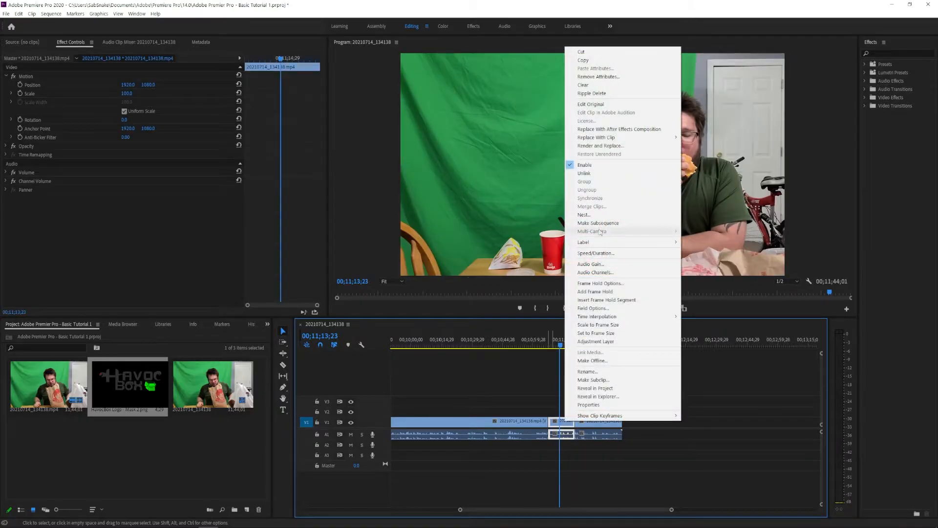
click(592, 86)
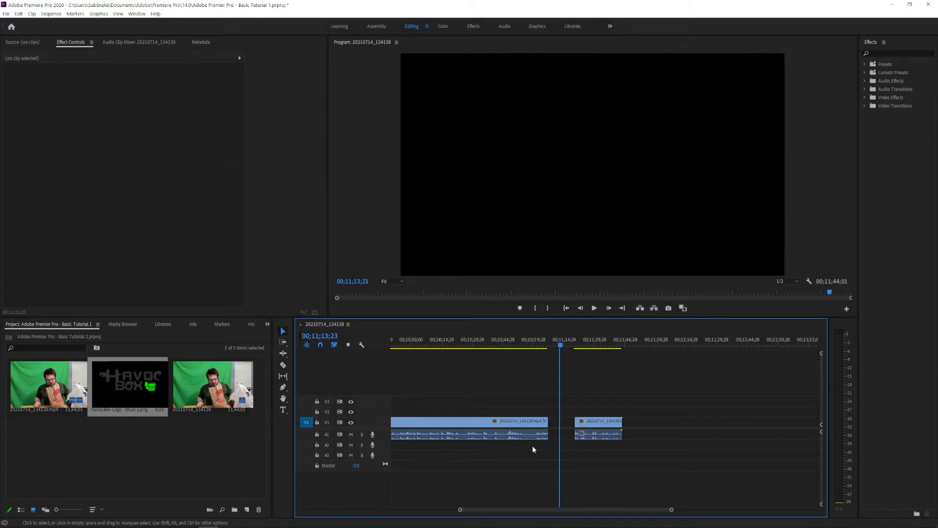
key(ctrl+z)
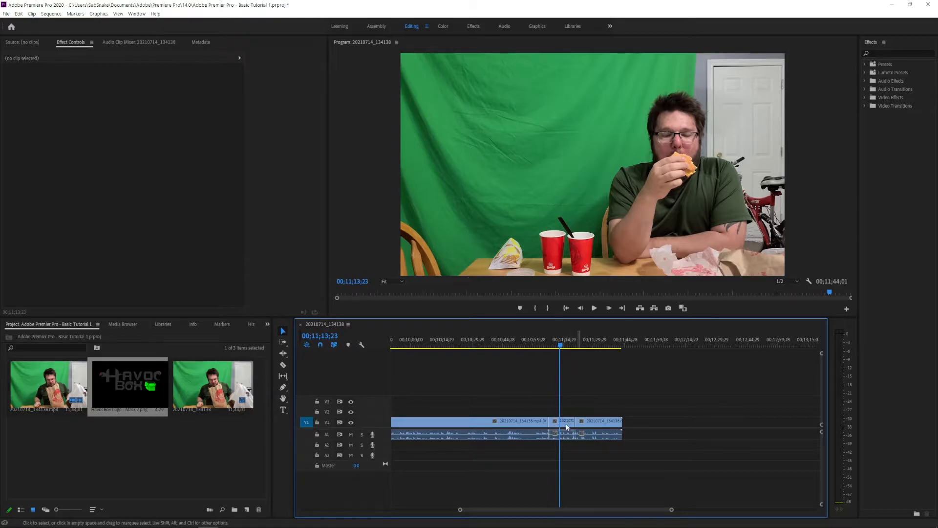
click(569, 422)
key(Delete)
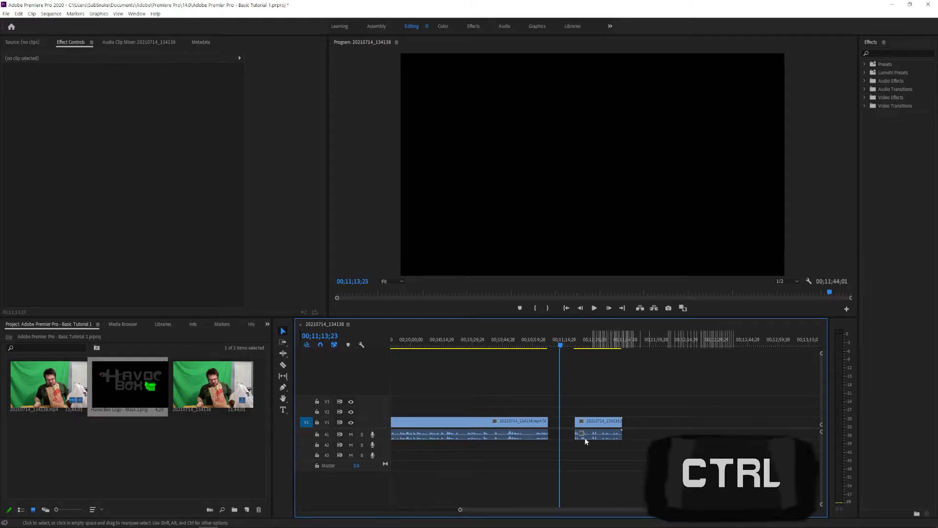
key(ctrl+z)
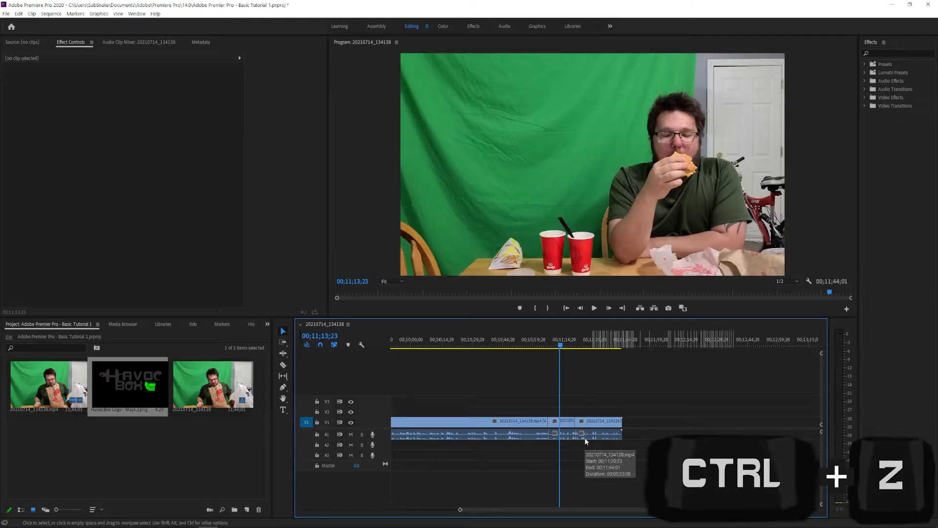
- Add a text layer with the woman's first name over the green backdrop at 00;06;48;01, using the Type tool
click(552, 346)
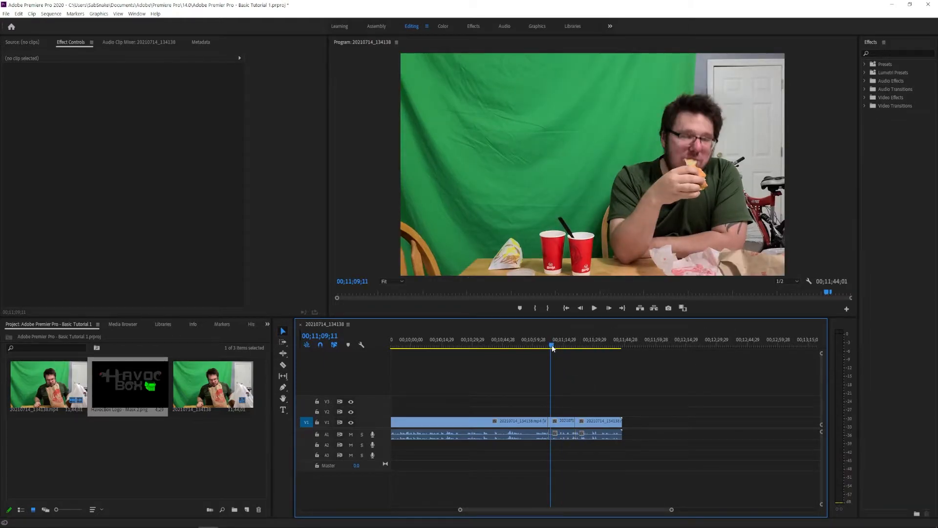
drag(553, 347, 546, 347)
drag(514, 509, 499, 509)
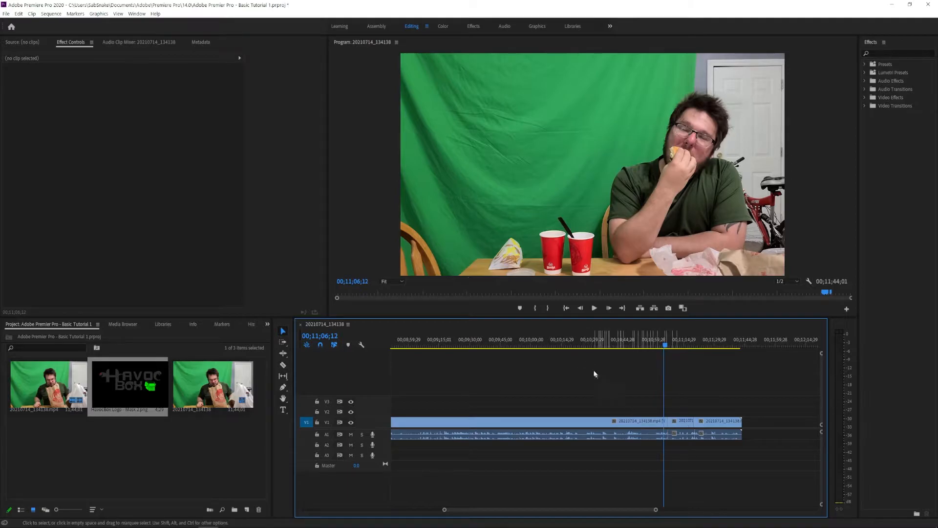
drag(548, 509, 489, 511)
click(552, 344)
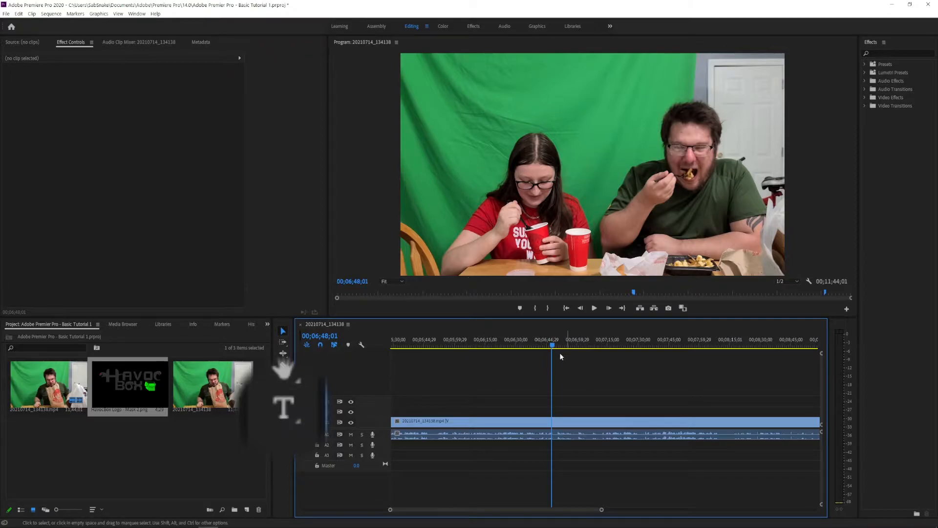
key(t)
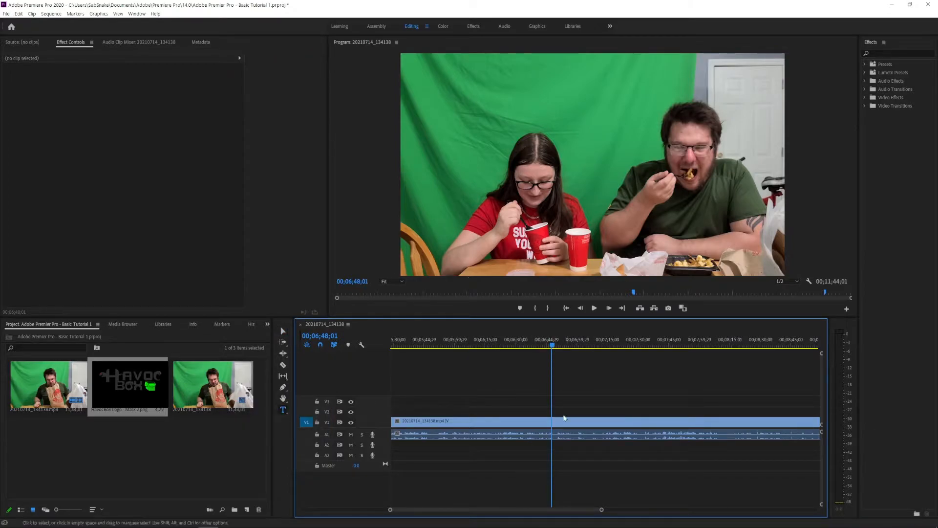
click(552, 426)
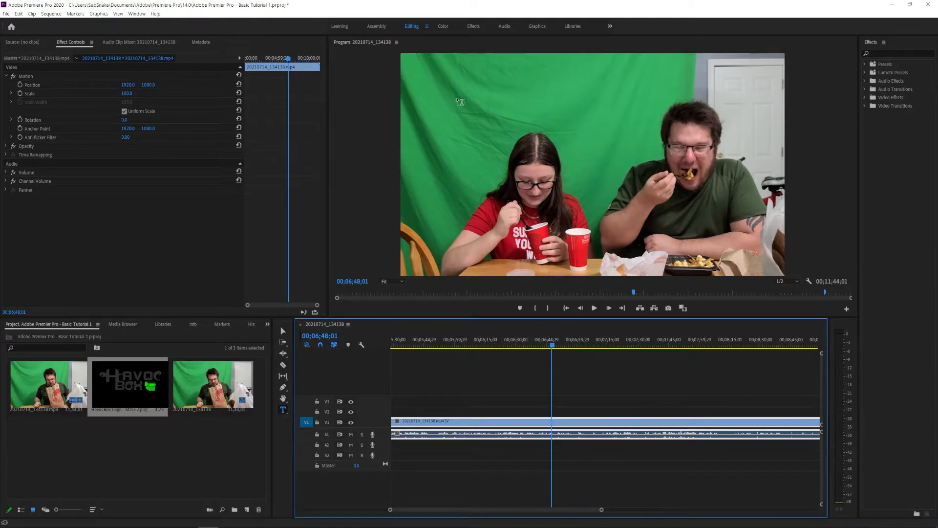
click(458, 106)
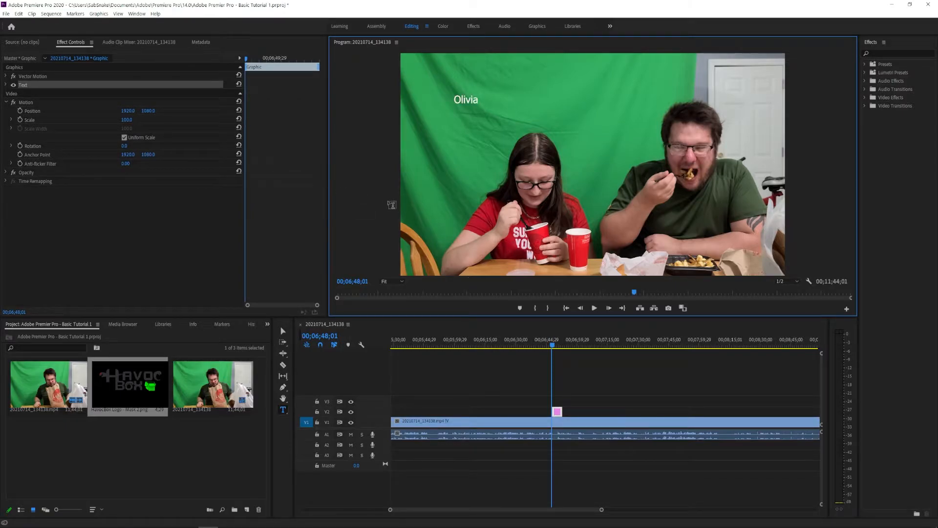
text(Olivia)
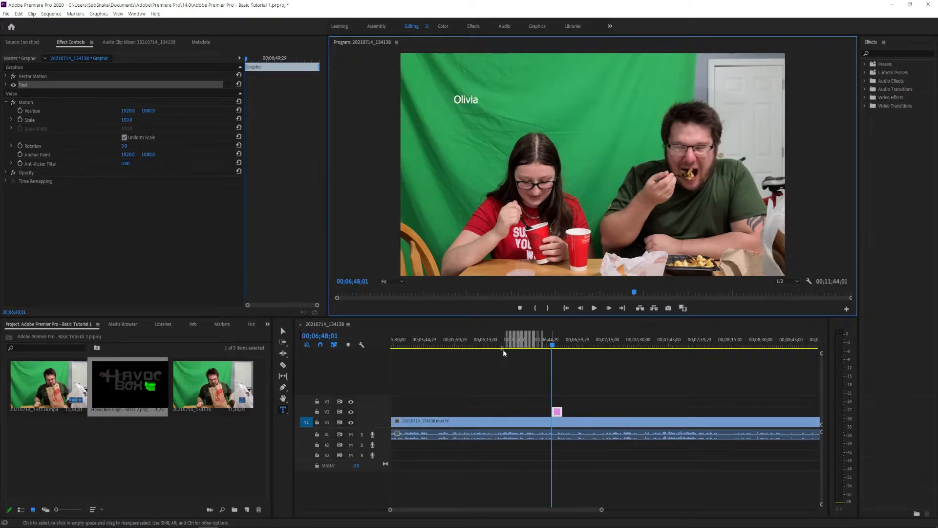
text(v)
- Select the text graphic on track V2 and move its name text slightly down and right in the frame at 00;06;48;20
drag(544, 346, 555, 346)
click(559, 425)
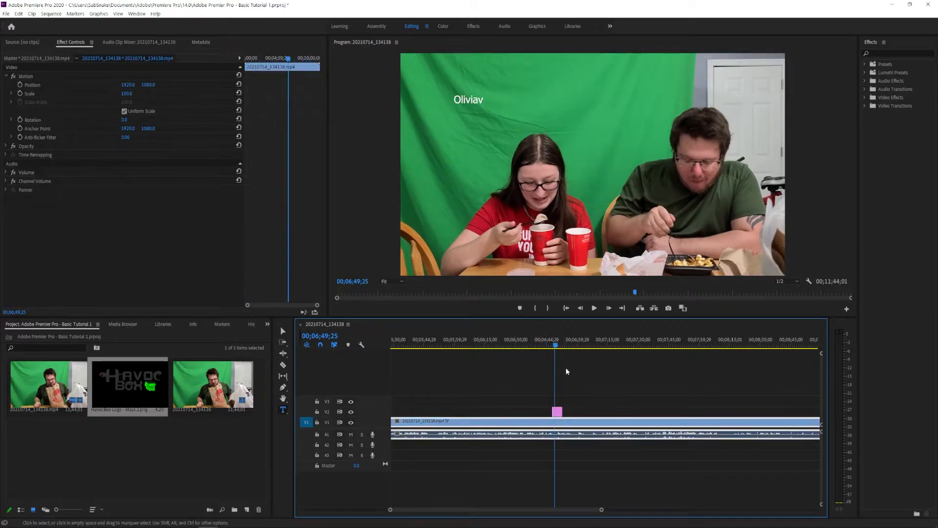
click(559, 413)
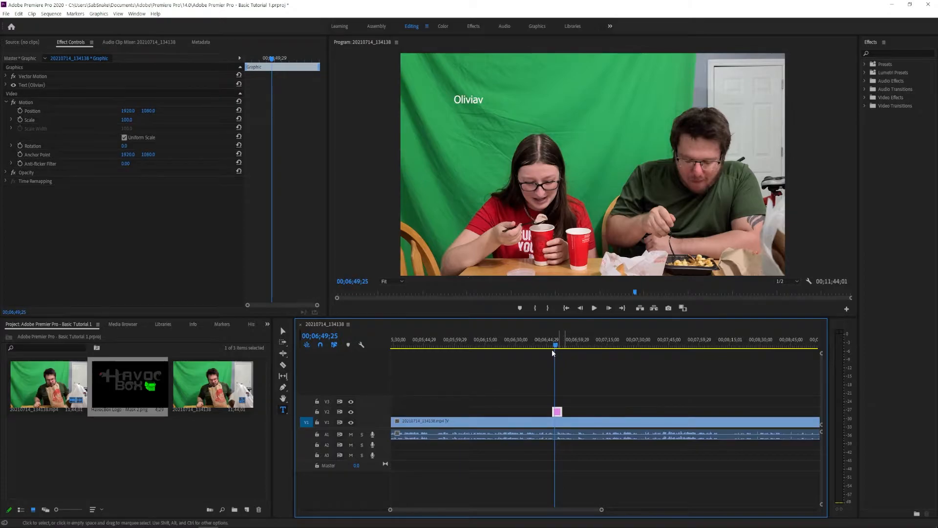
scroll(553, 417, up, 5)
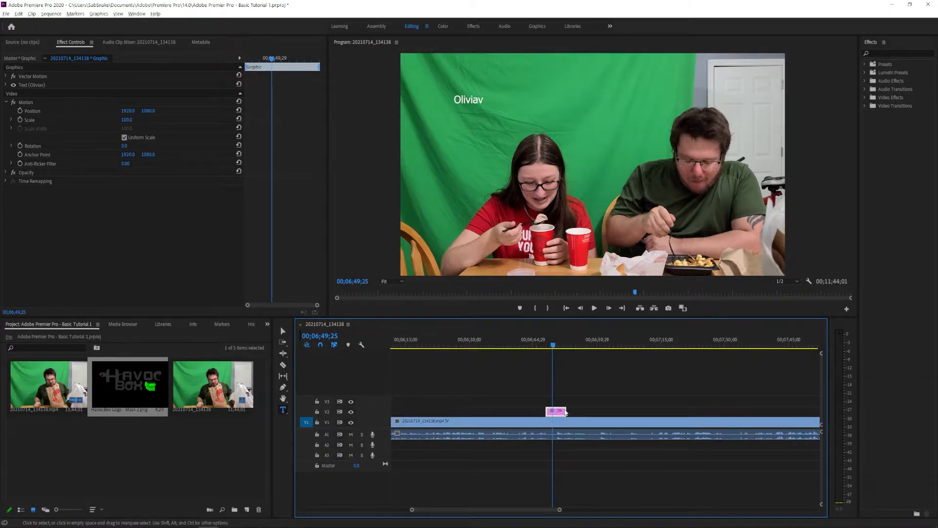
click(539, 346)
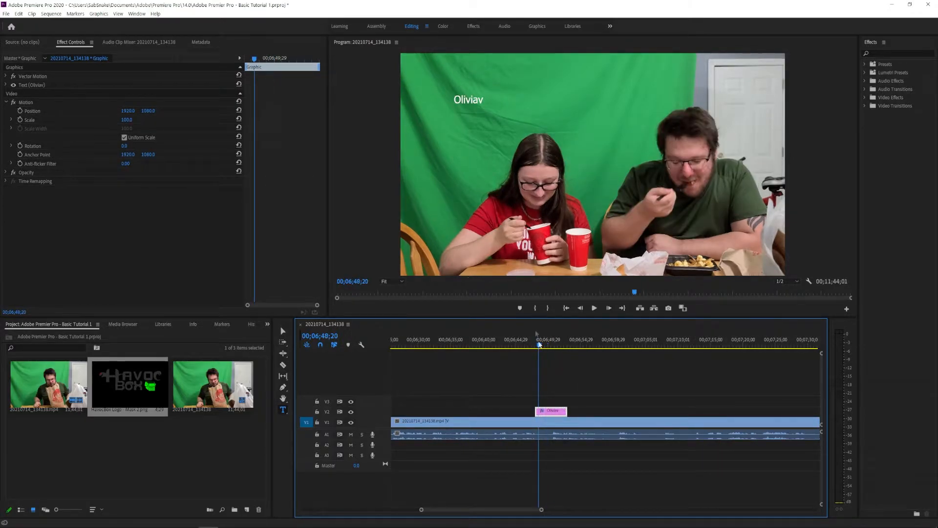
key(v)
click(466, 101)
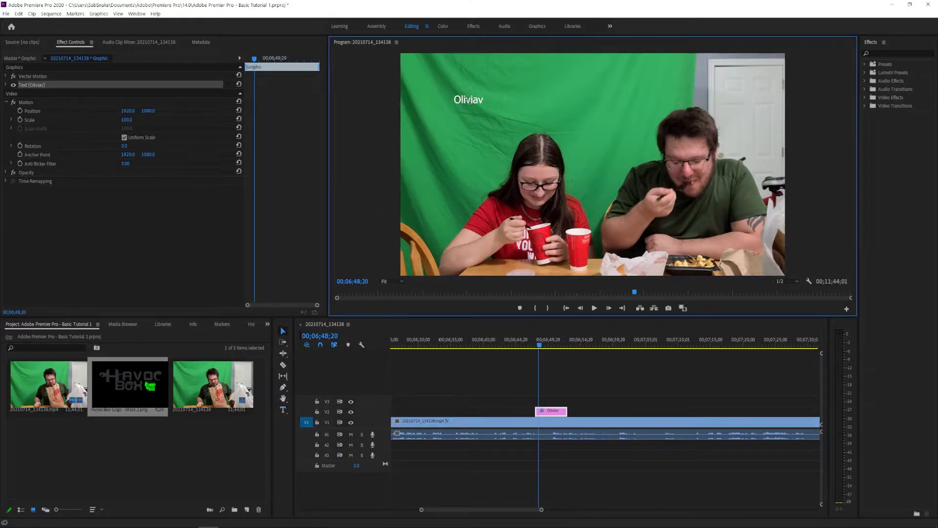
mouse_move(462, 103)
mouse_down()
mouse_move(451, 131)
mouse_move(467, 111)
mouse_up()
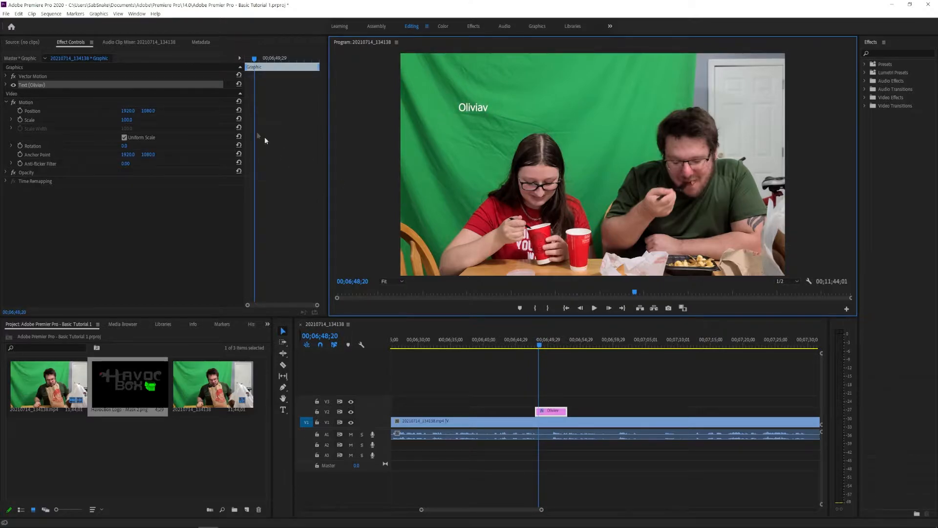
- Shift the whole text graphic slightly through its Vector Motion position to about 1929, 1072
click(5, 77)
click(6, 77)
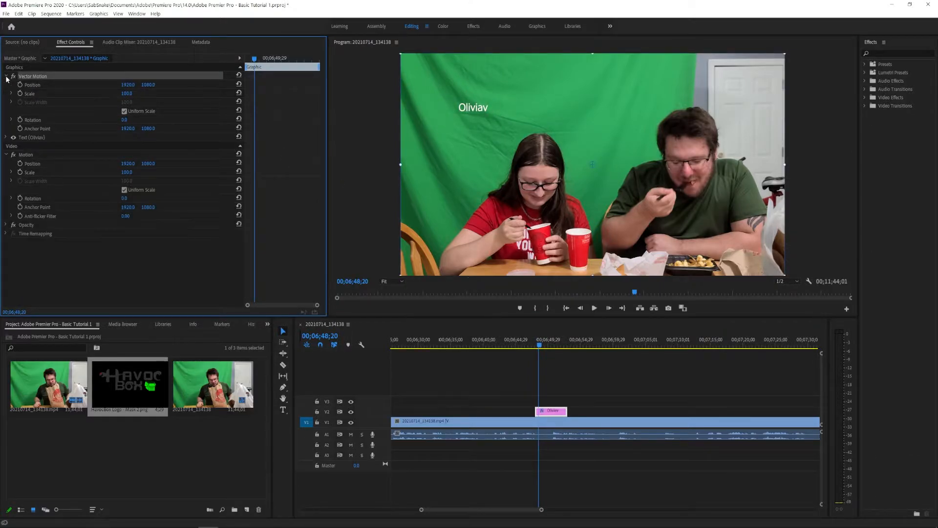
click(36, 84)
click(478, 107)
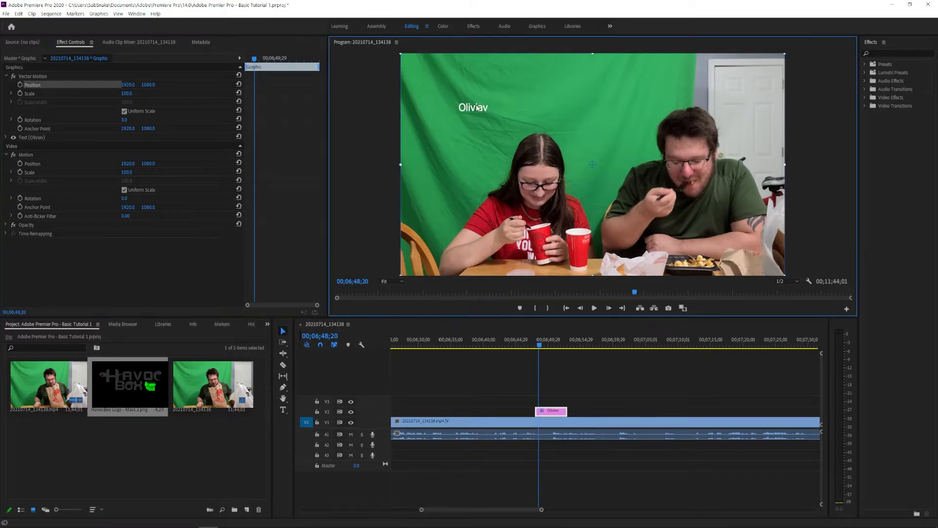
mouse_move(478, 107)
mouse_down()
mouse_move(459, 147)
mouse_move(452, 131)
mouse_move(485, 101)
mouse_move(478, 107)
mouse_up()
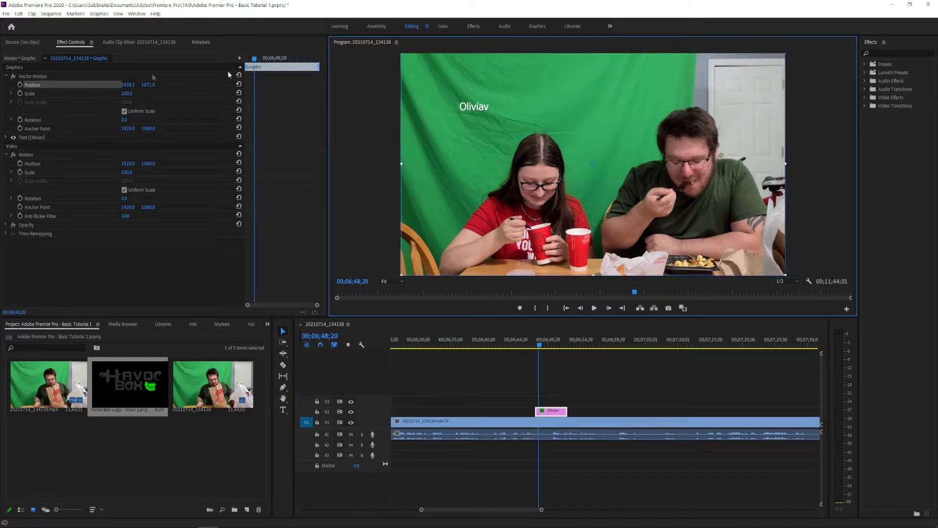
- Enable a stroke on the name text, set its width to 30, and give it a dark colour
click(6, 138)
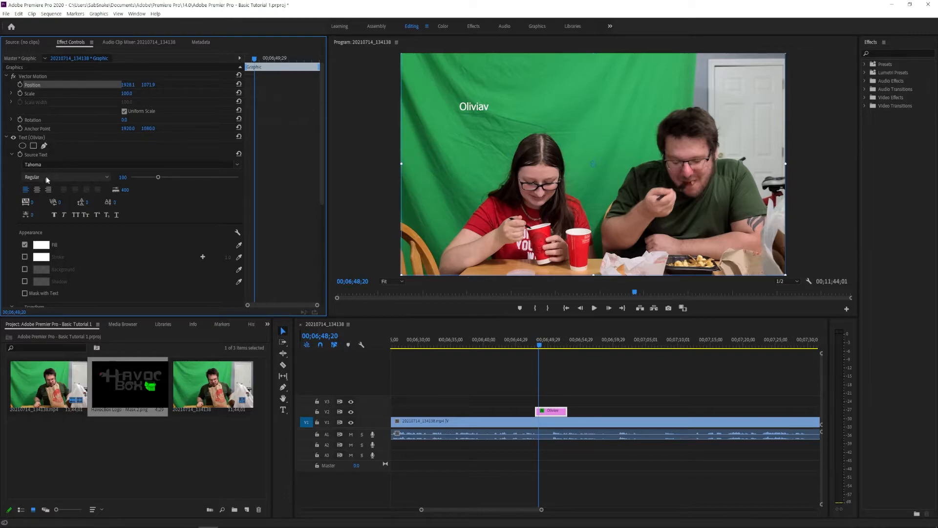
click(217, 256)
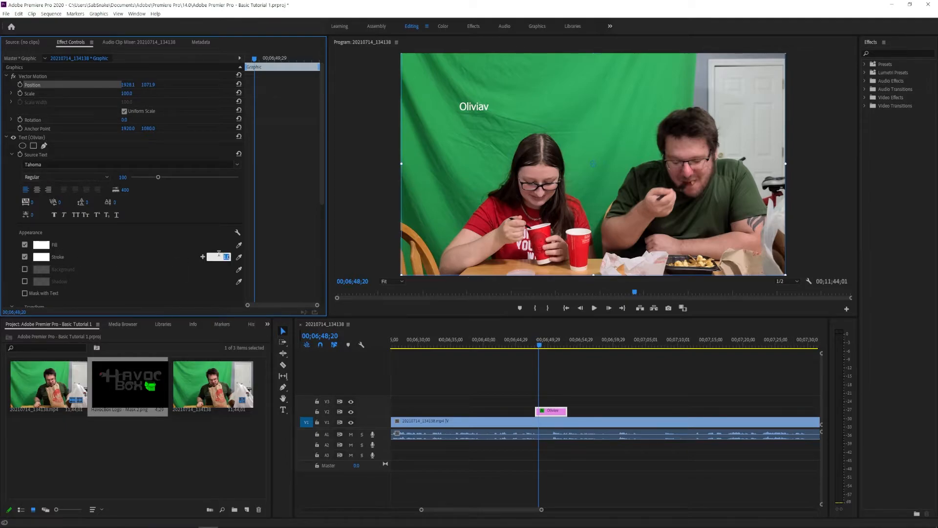
text(30)
key(Return)
click(40, 261)
drag(389, 230, 363, 219)
click(551, 209)
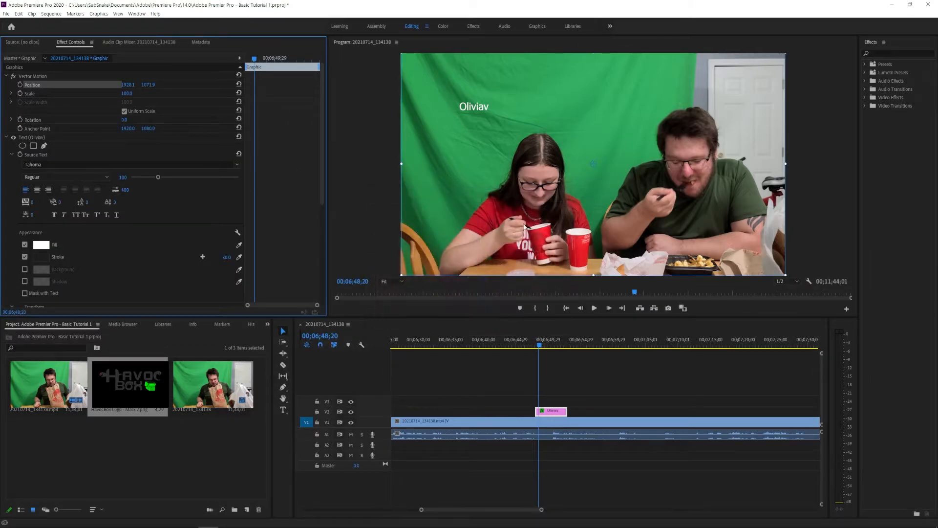
- Select the name text within the graphic on track V2 and enable its stroke with a width of 30
click(561, 413)
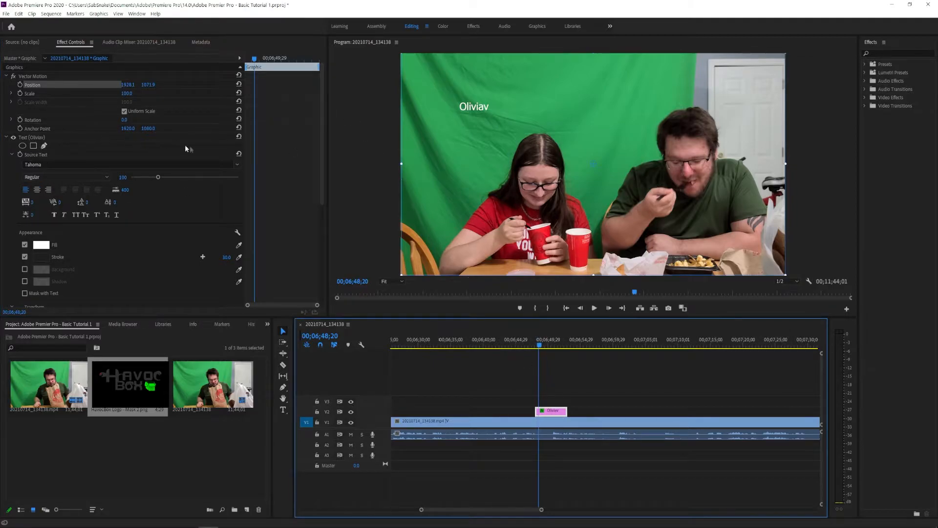
key(t)
click(37, 76)
click(31, 139)
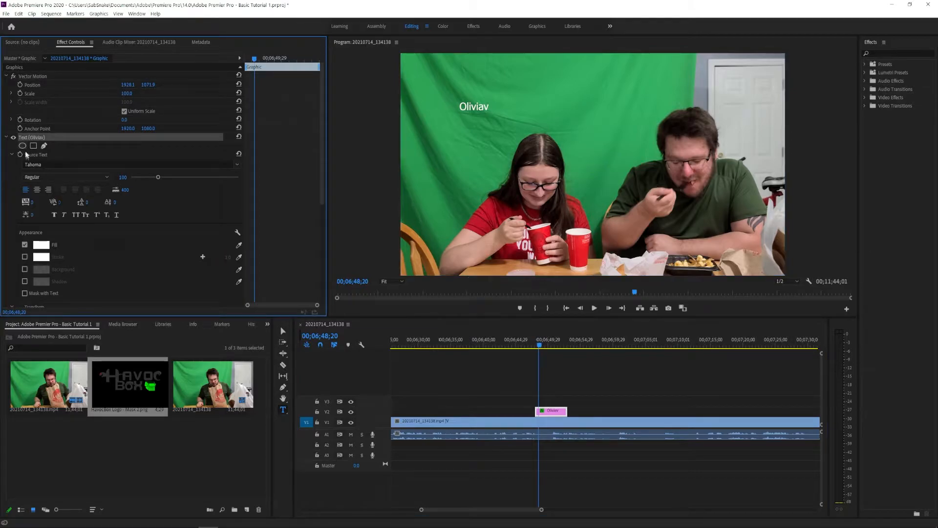
click(24, 257)
click(227, 257)
text(30)
key(Return)
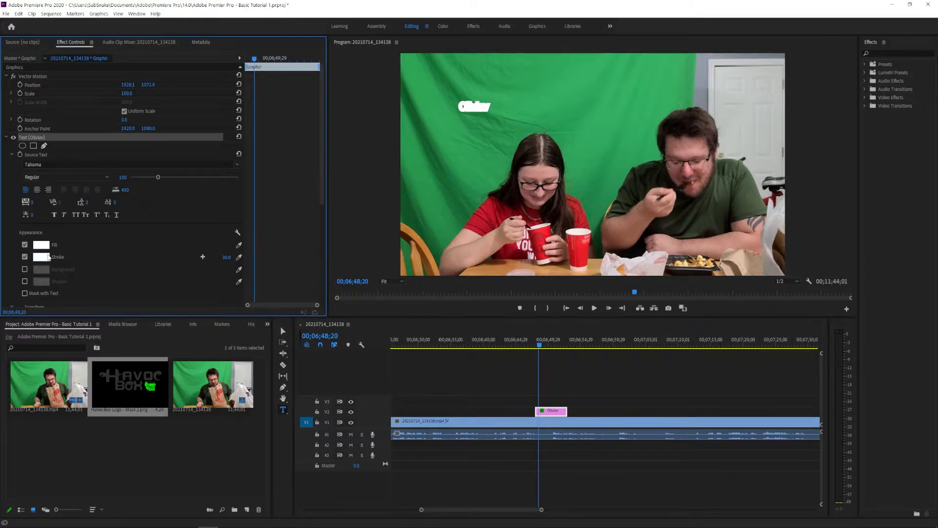
- Change the name text's stroke colour to dark grey 191919
click(41, 256)
drag(400, 235, 371, 228)
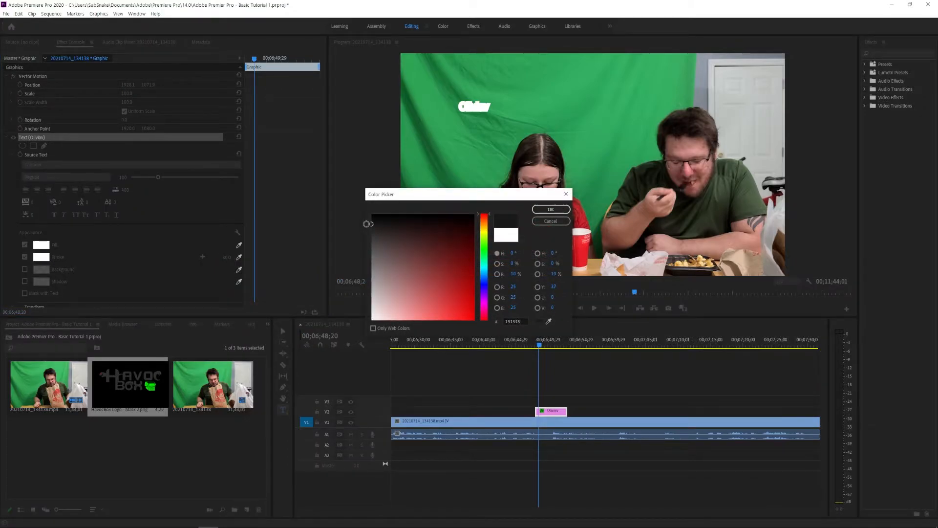
click(551, 209)
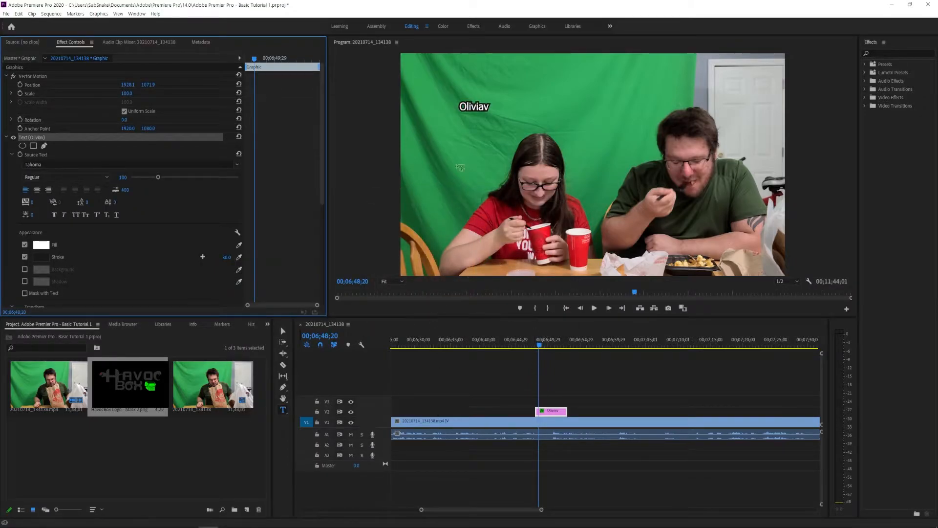
- Enlarge the name text to font size 225 and reduce the graphic's Vector Motion scale to about 95
drag(154, 179, 192, 185)
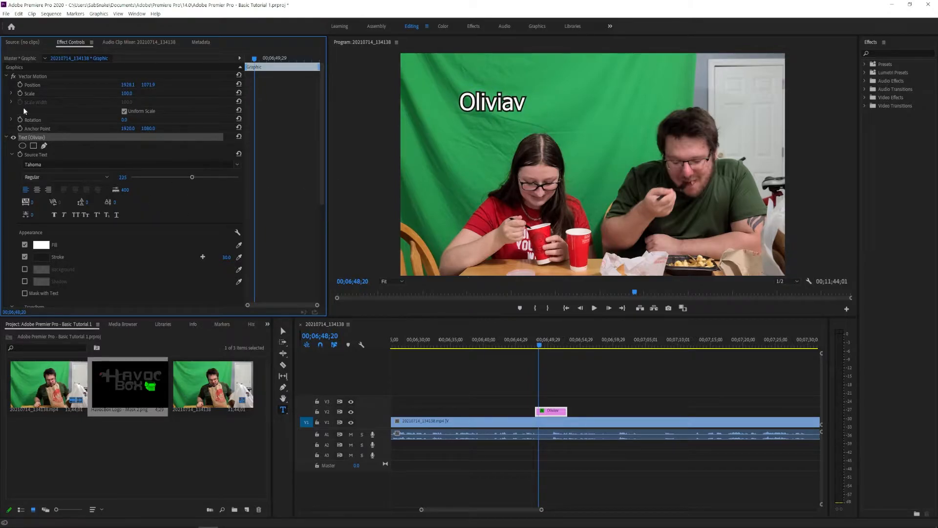
click(11, 93)
mouse_move(124, 110)
mouse_down()
mouse_move(207, 115)
mouse_move(118, 117)
mouse_up()
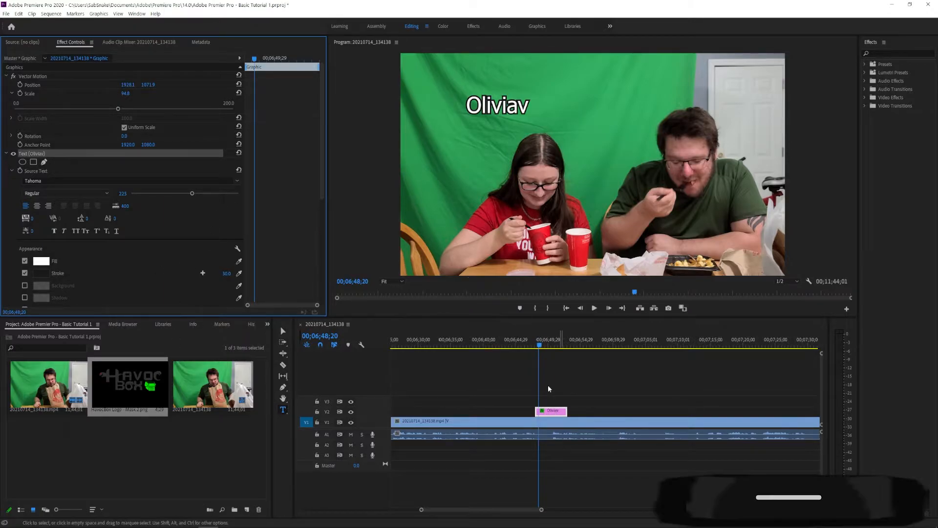
- Play back the section with the name text, and move the playhead back to 00;06;08;04
key(space)
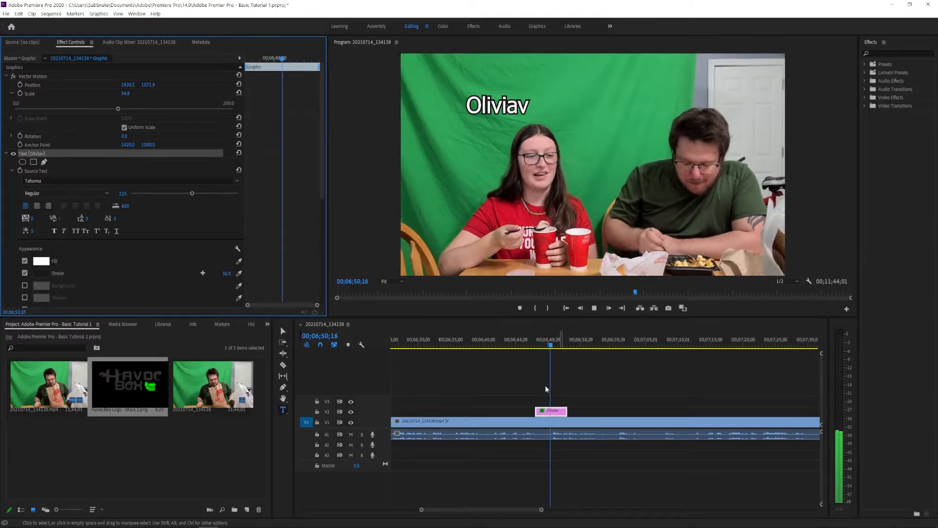
key(space)
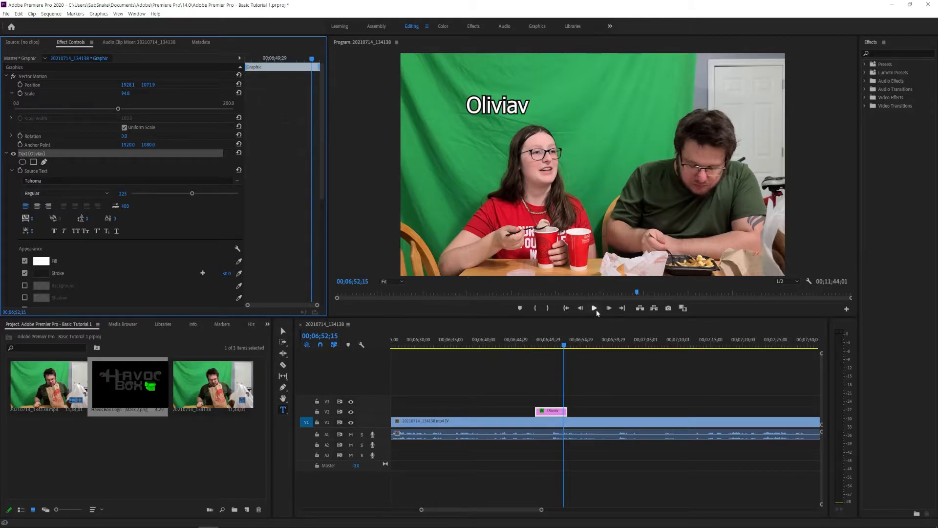
drag(637, 292, 621, 296)
drag(584, 344, 495, 345)
scroll(590, 393, down, 9)
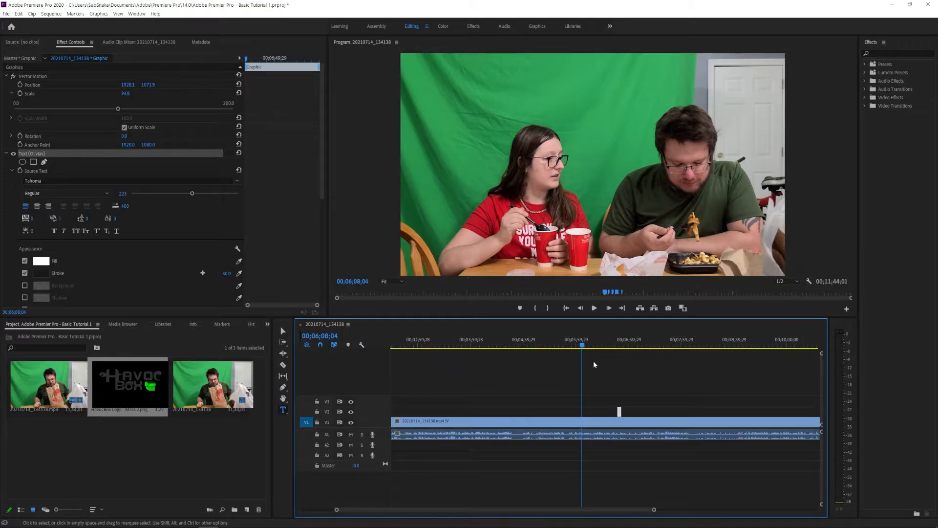
- Pan along the timeline with the Hand tool and switch back to the Selection tool
click(283, 399)
click(495, 154)
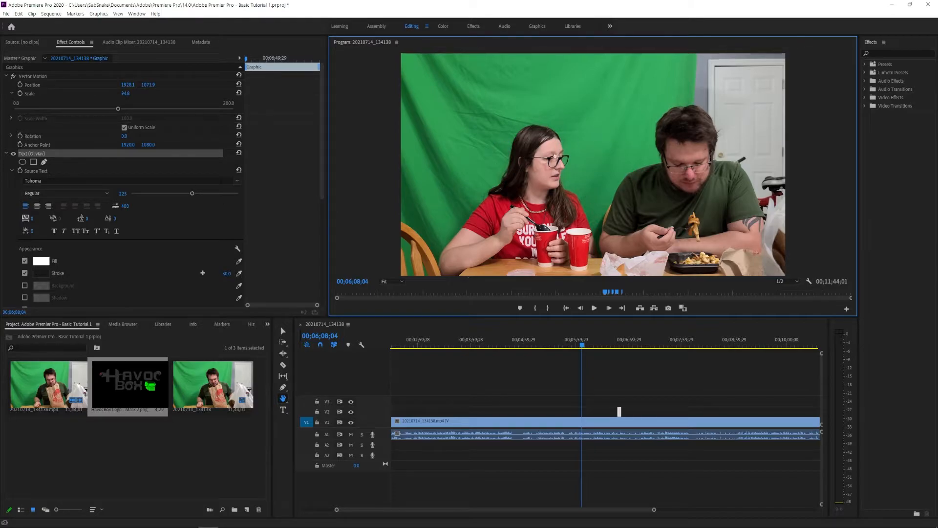
click(559, 400)
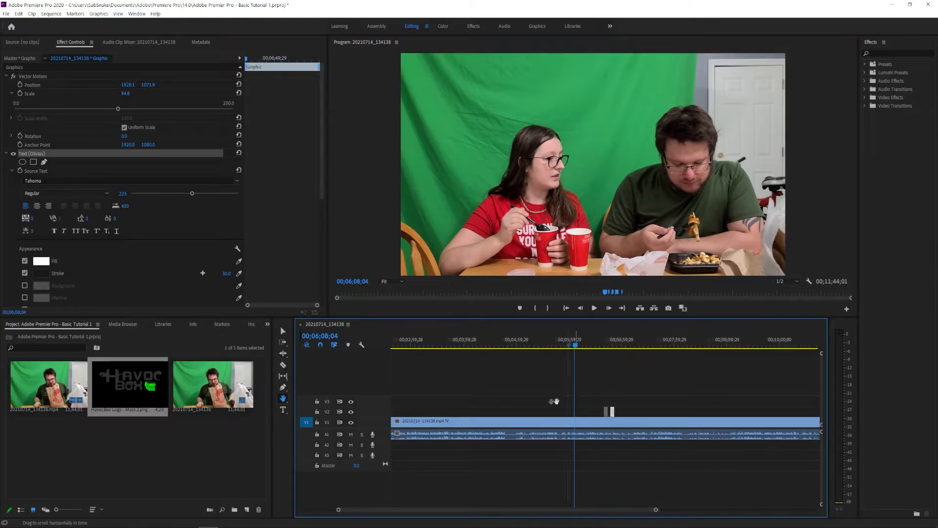
scroll(559, 400, down, 5)
scroll(560, 399, up, 4)
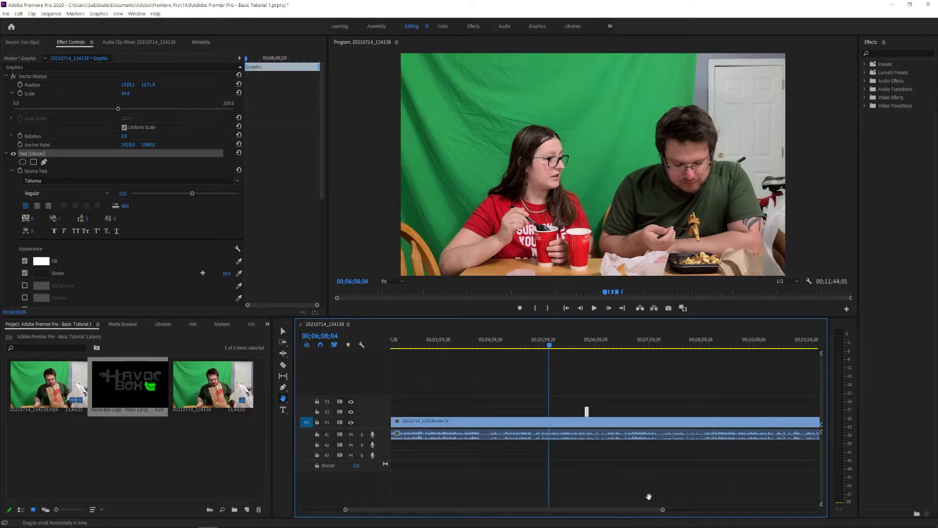
key(alt+v)
key(Escape)
key(v)
- Select the vlog clip on V1 and zoom the timeline out to its full length and back in
click(562, 429)
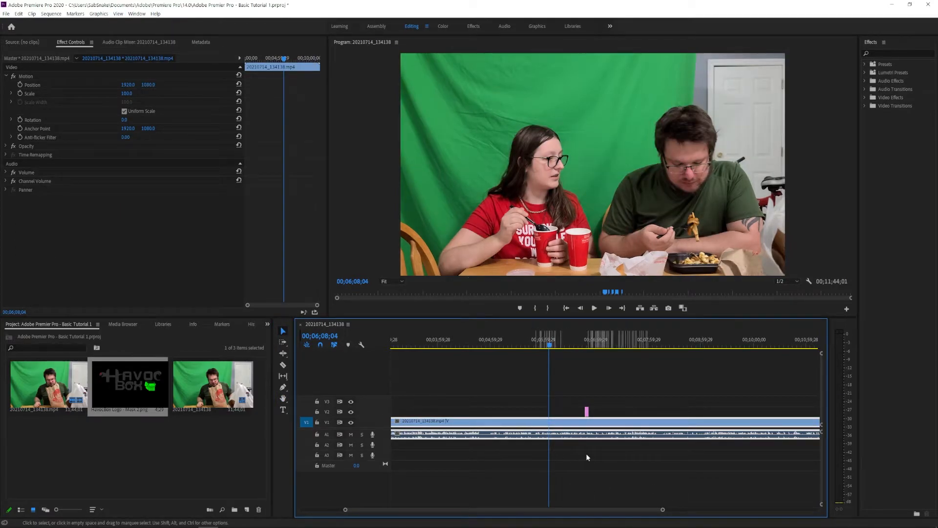
key(alt)
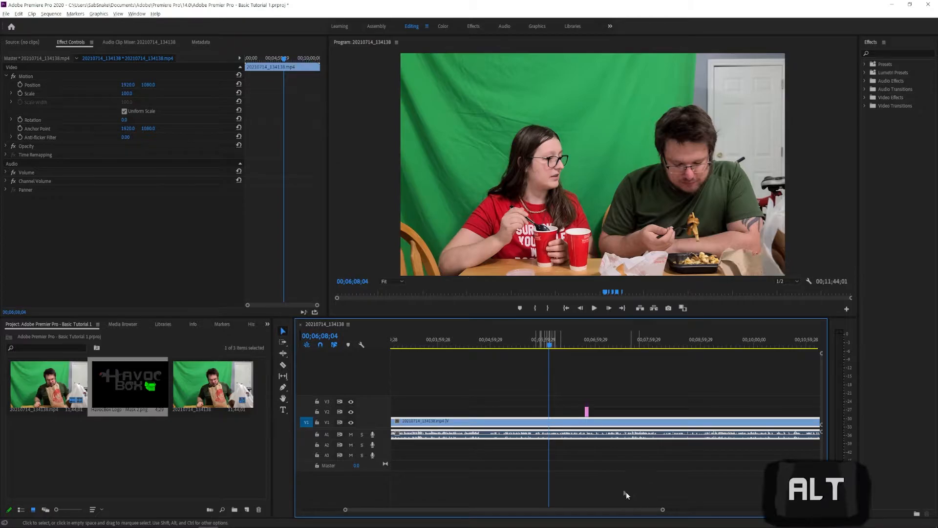
scroll(581, 491, up, 3)
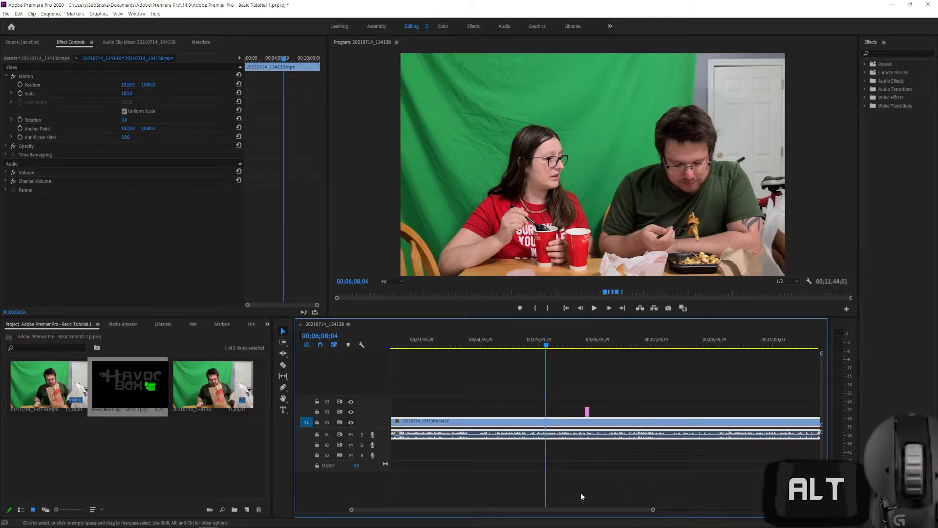
scroll(581, 490, up, 2)
alt+scroll(580, 488, up, 2)
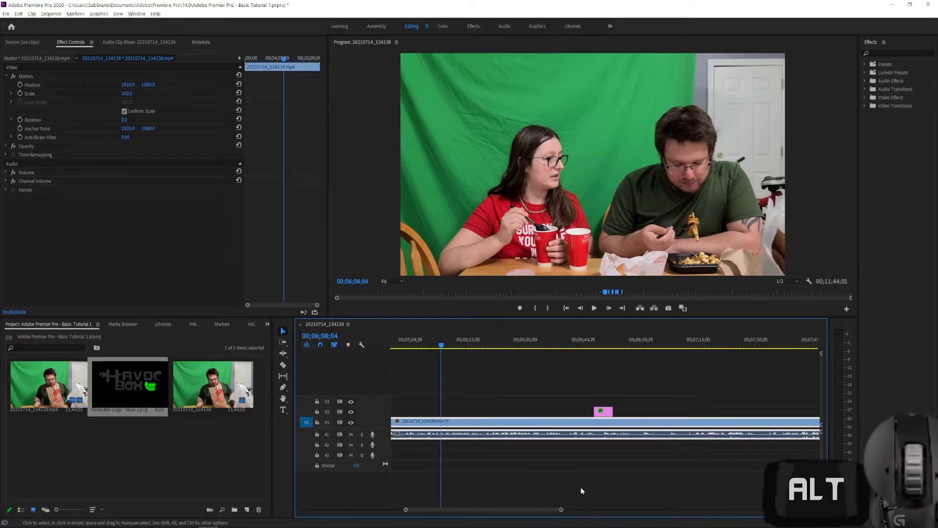
alt+scroll(497, 494, down, 5)
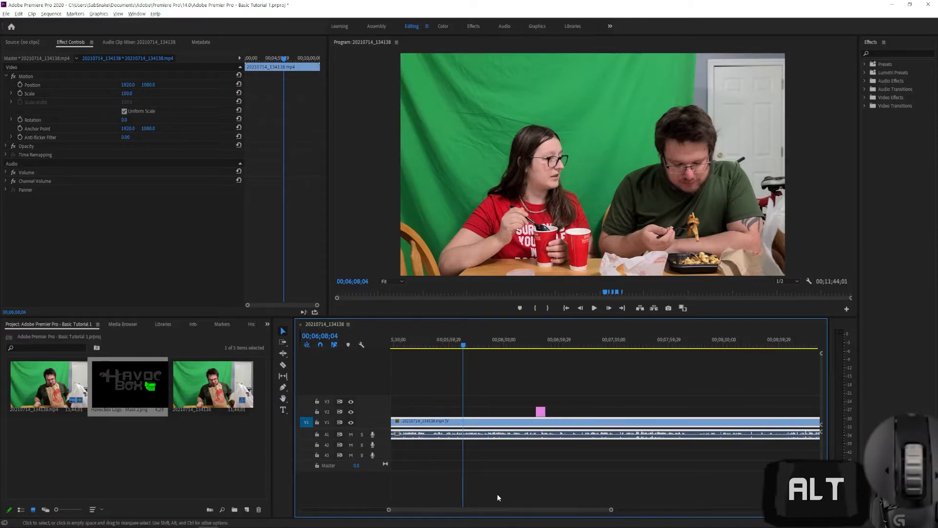
alt+scroll(500, 492, down, 2)
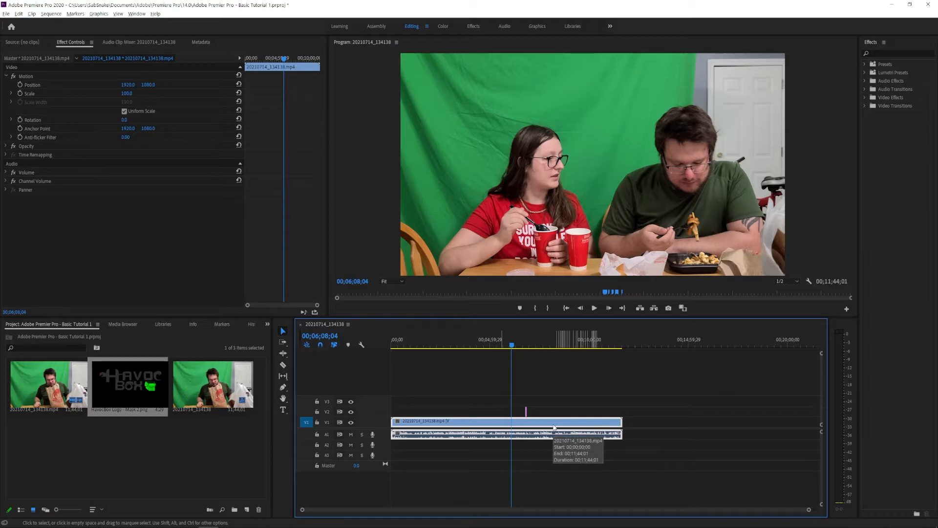
alt+scroll(517, 496, up, 4)
alt+scroll(497, 465, up, 6)
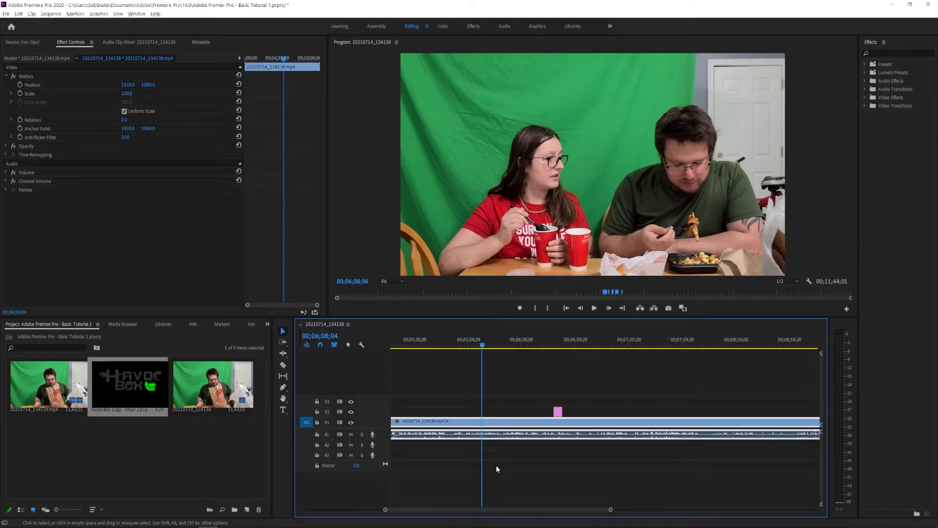
alt+scroll(505, 453, up, 1)
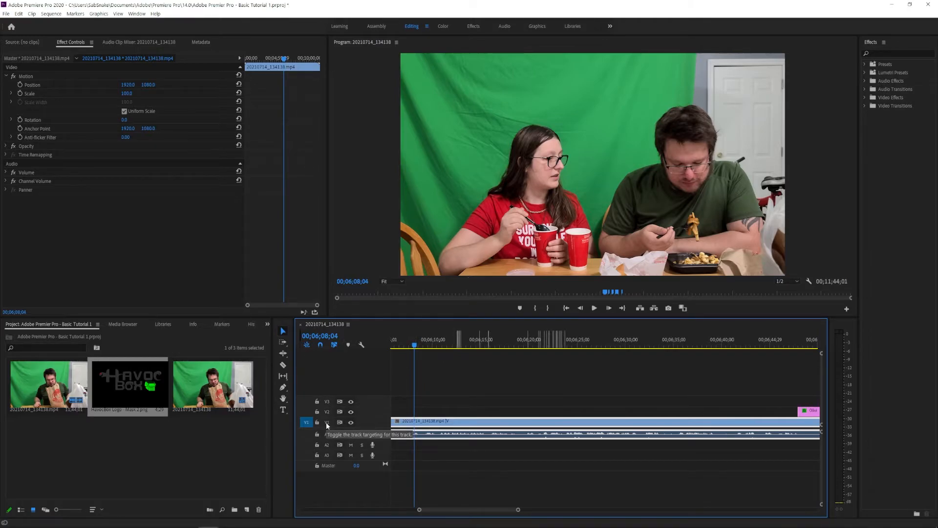
- Increase the height of video track V1 and zoom the timeline out to the end of the vlog clip
alt+scroll(327, 421, up, 3)
alt+scroll(323, 414, up, 2)
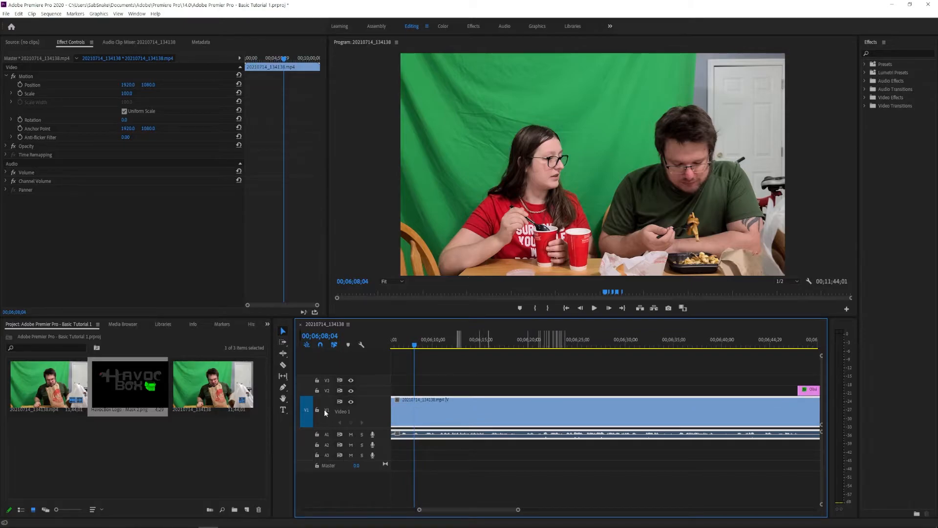
drag(451, 509, 405, 509)
alt+scroll(453, 474, down, 8)
alt+scroll(453, 485, down, 1)
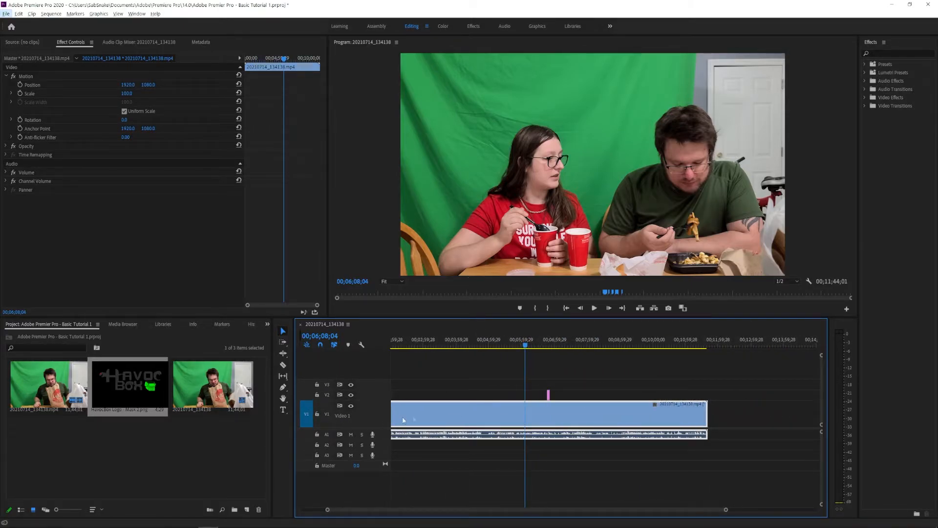
- Place the playhead at 00;04;35;12 and readjust track V1 to a medium height that shows the clip thumbnail
click(477, 344)
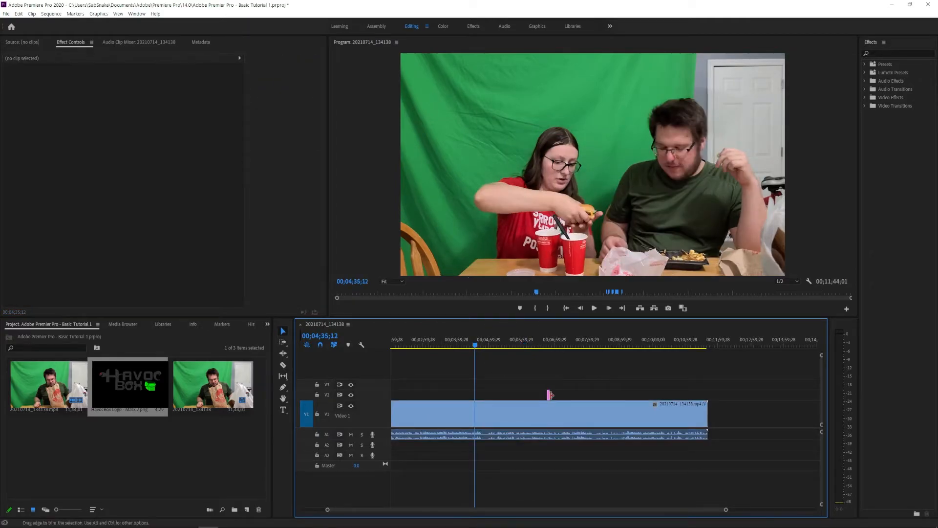
double_click(318, 415)
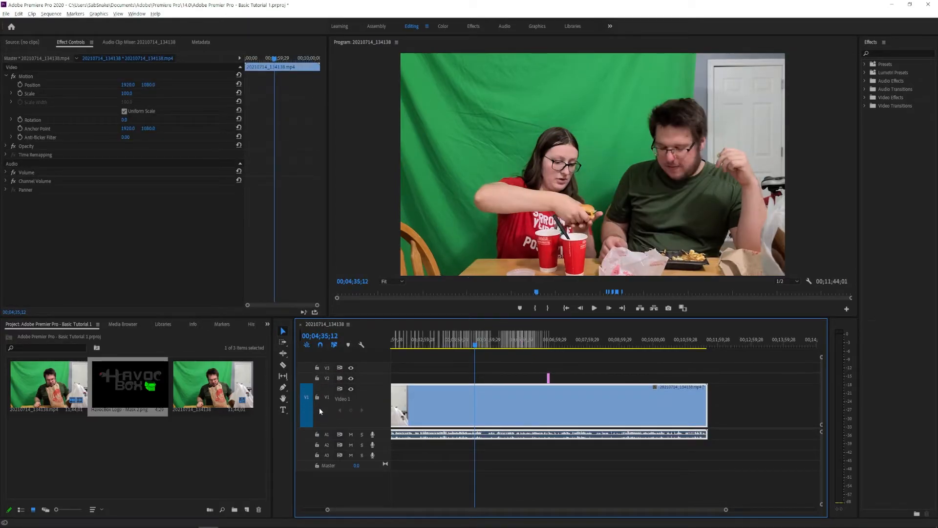
drag(380, 506, 350, 505)
double_click(326, 396)
scroll(324, 416, up, 2)
scroll(329, 392, up, 4)
scroll(329, 391, down, 4)
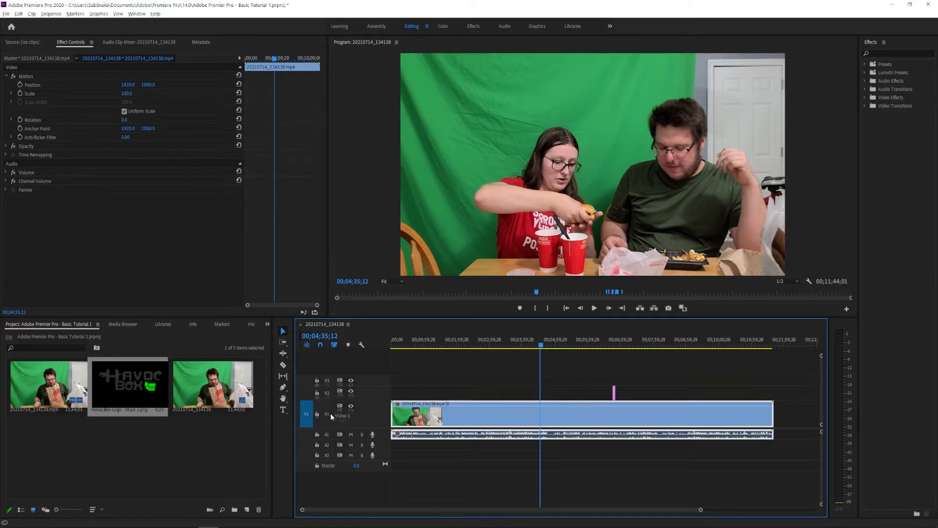
scroll(325, 416, down, 2)
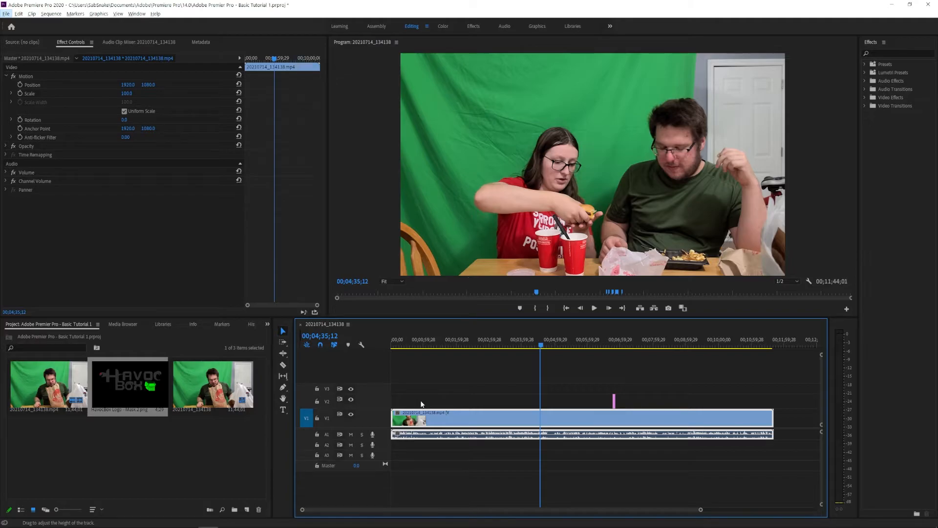
- Cut the vlog clip to isolate a short segment around 00;05;49;27, and move the playhead to its start at 00;05;48;01
key(ctrl+m)
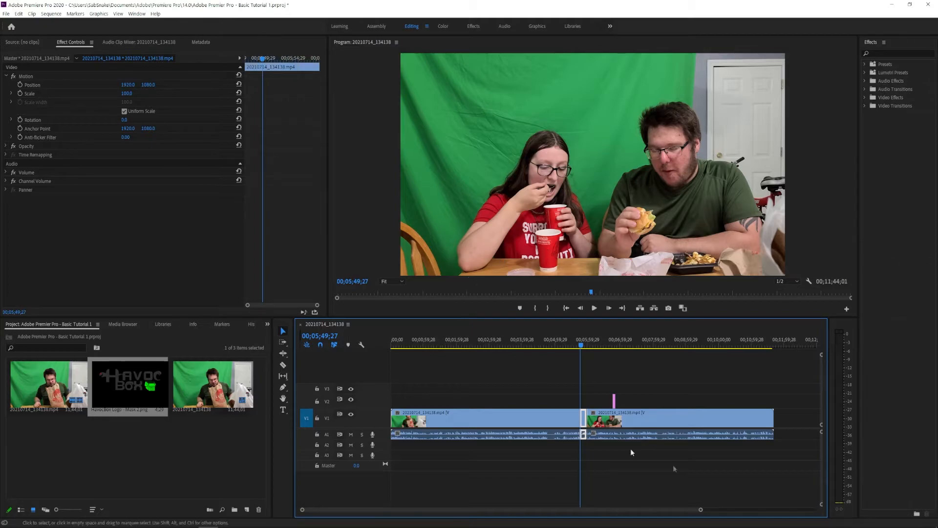
scroll(631, 457, up, 1)
scroll(632, 456, up, 4)
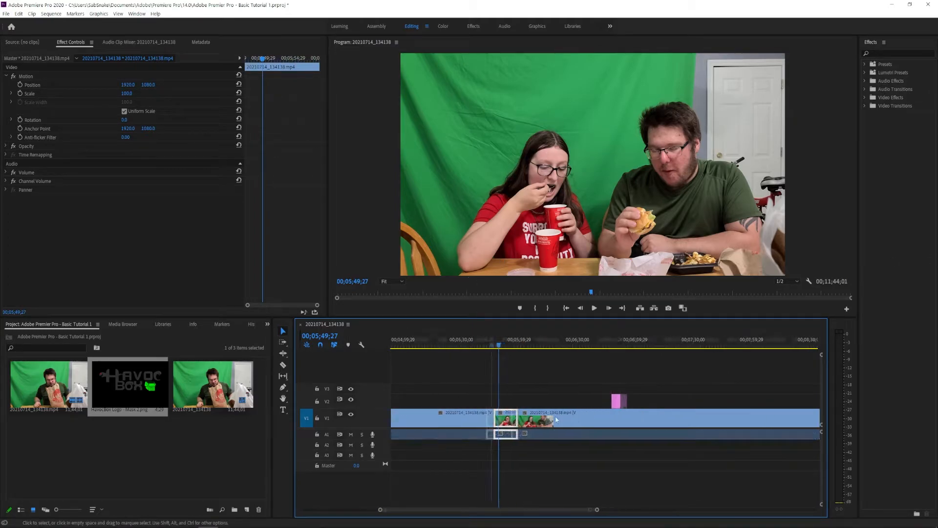
drag(473, 345, 466, 345)
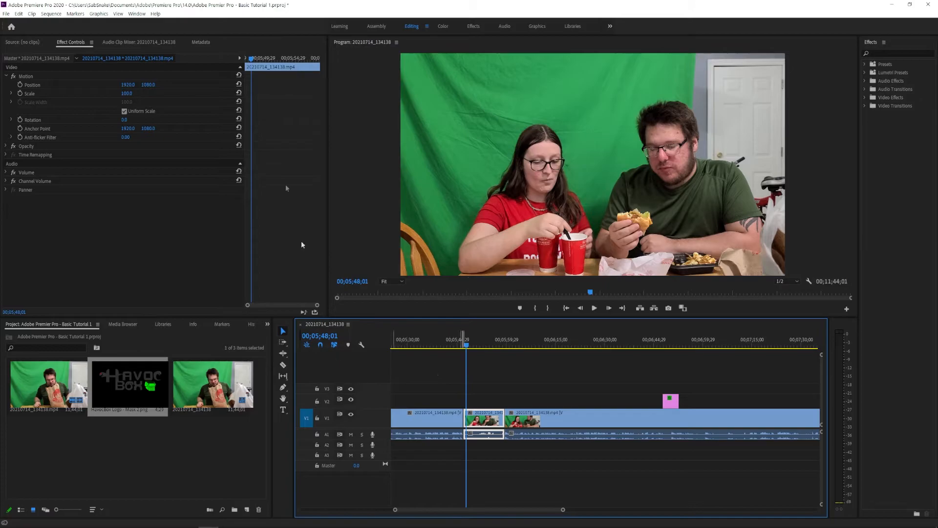
- Turn on keyframing for the short segment's scale and position at its start, and expand the scale controls
click(23, 86)
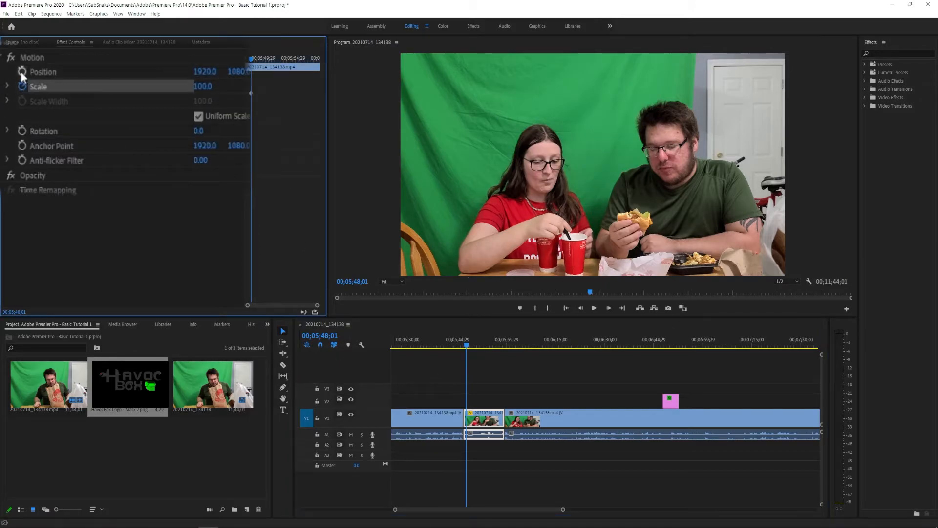
click(22, 71)
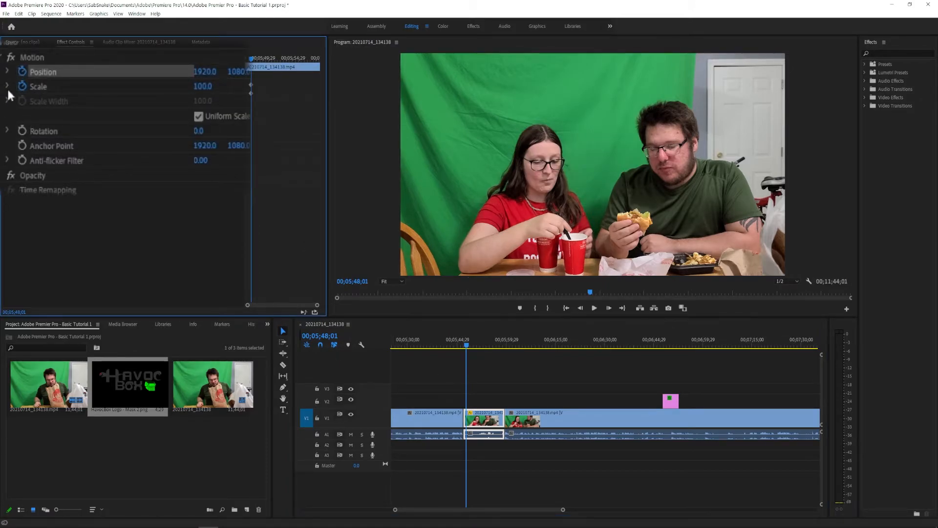
click(12, 94)
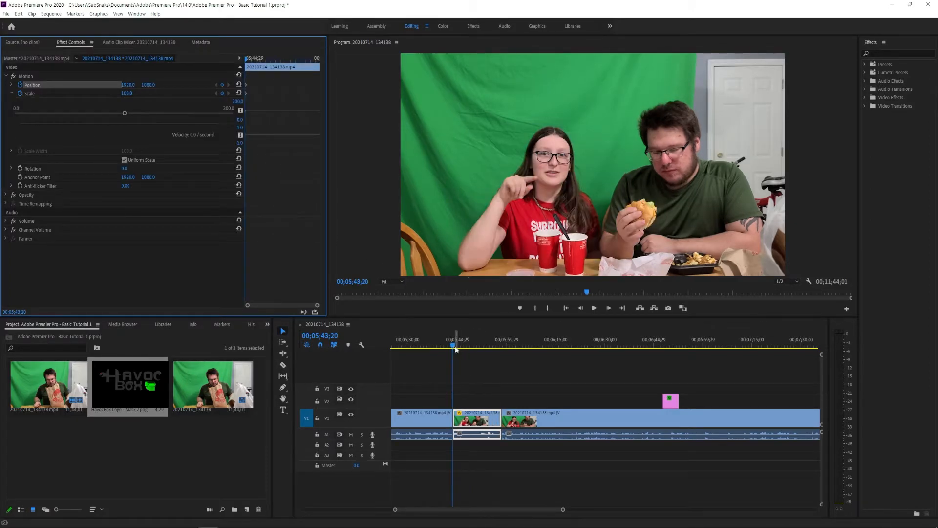
- At 00;05;47;27, keyframe the short segment's scale at 450 and reposition the picture to frame the man's face
click(454, 346)
drag(453, 347, 466, 344)
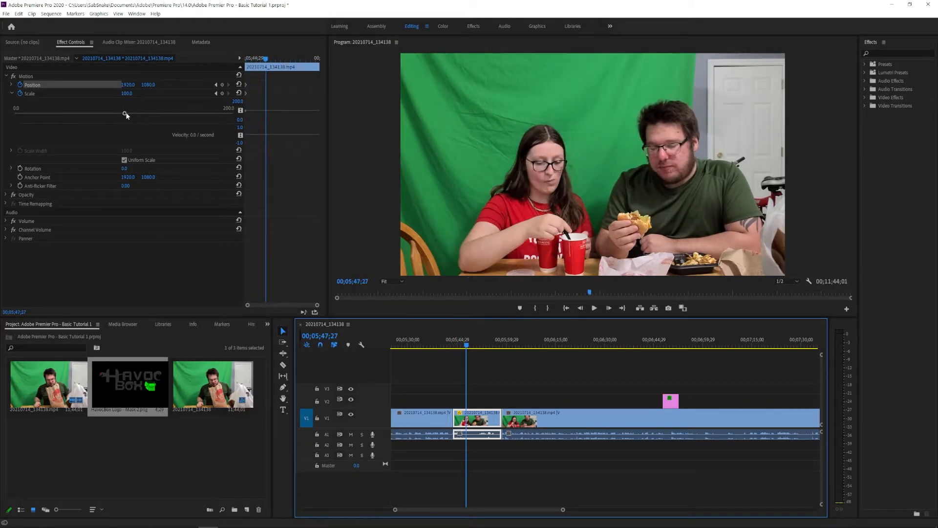
drag(126, 115, 234, 114)
click(128, 94)
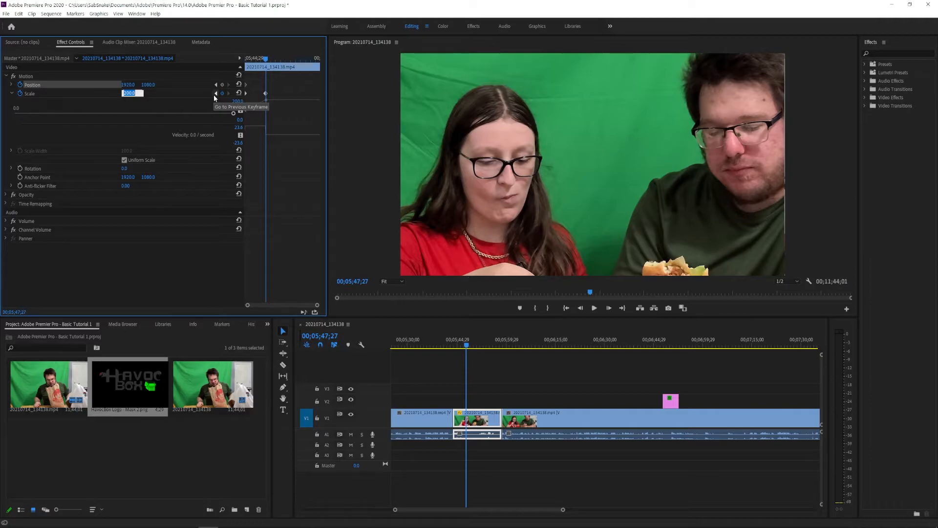
text(450)
key(Return)
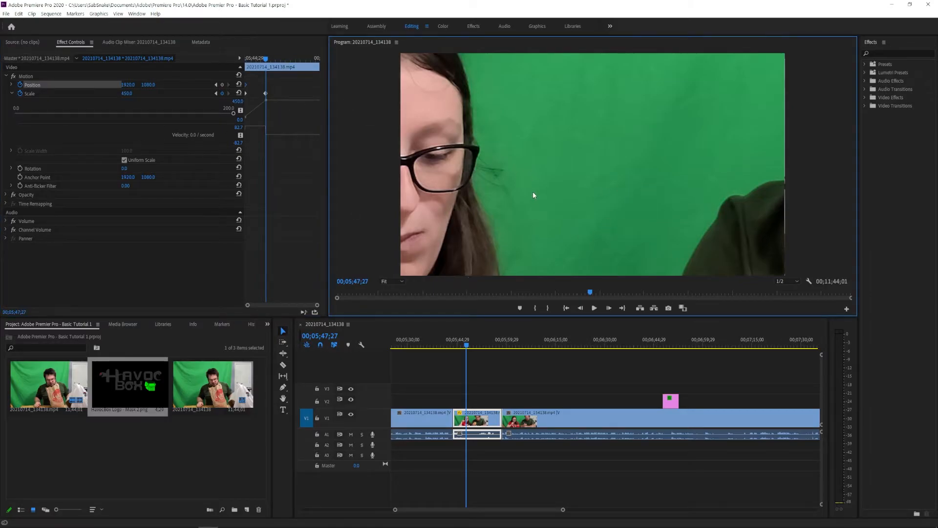
click(621, 183)
drag(379, 222, 574, 179)
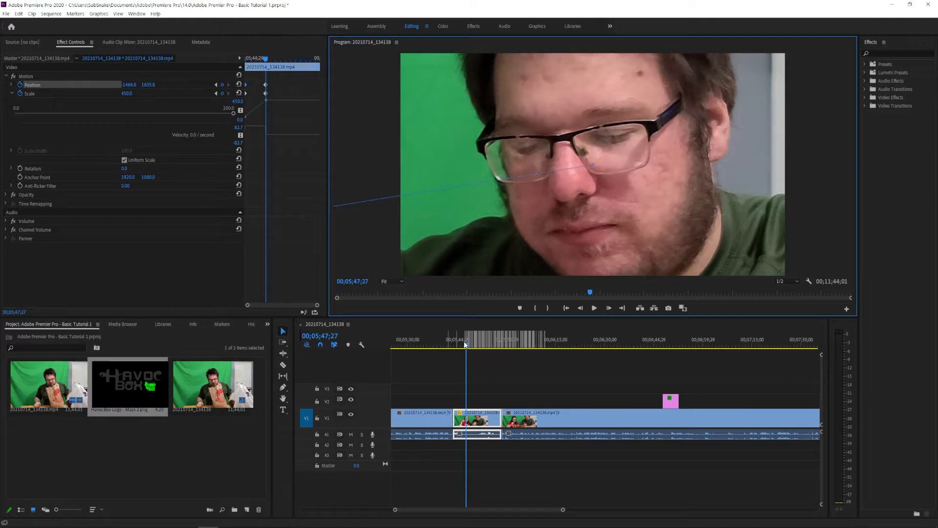
- At 00;05;50;19, keyframe the segment's scale at 350 and shift the picture to keep the man's face framed
drag(466, 345, 474, 345)
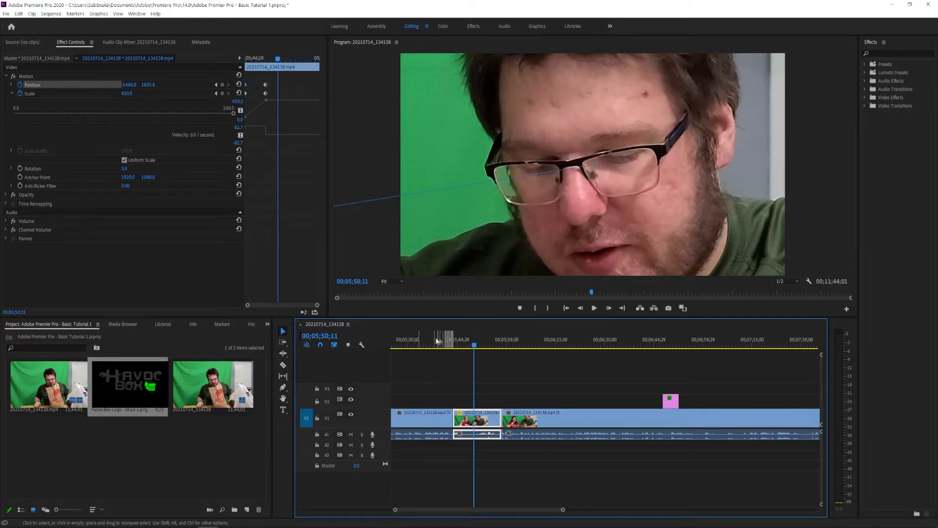
click(475, 346)
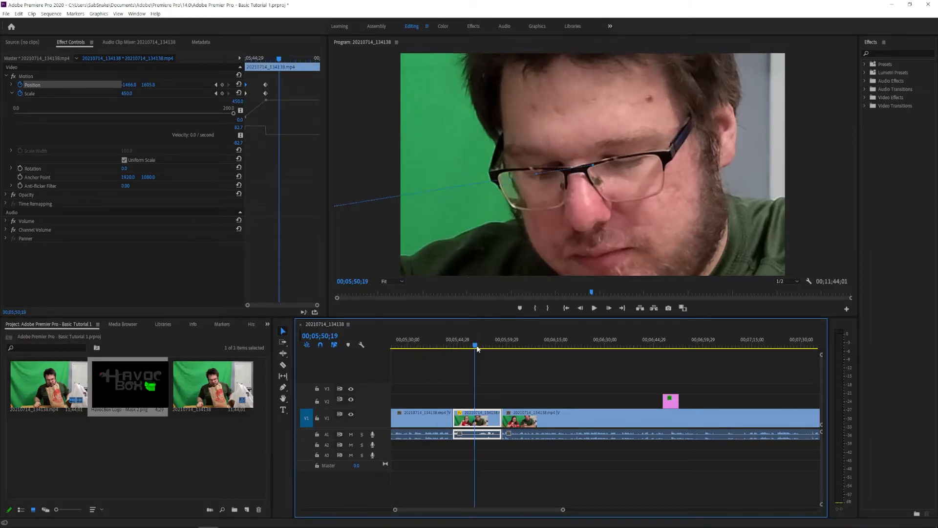
click(127, 94)
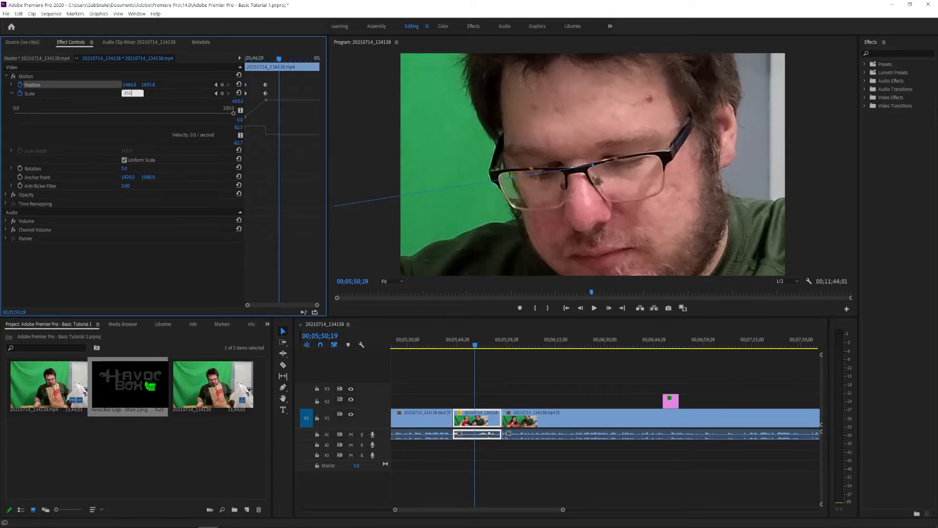
key(Return)
drag(468, 142, 529, 121)
- At 00;05;53;22, keyframe the picture's position onto the woman's face and set its scale to 250
click(476, 345)
mouse_move(476, 345)
mouse_down()
mouse_move(499, 345)
mouse_move(457, 345)
mouse_move(485, 344)
mouse_up()
drag(522, 212, 520, 183)
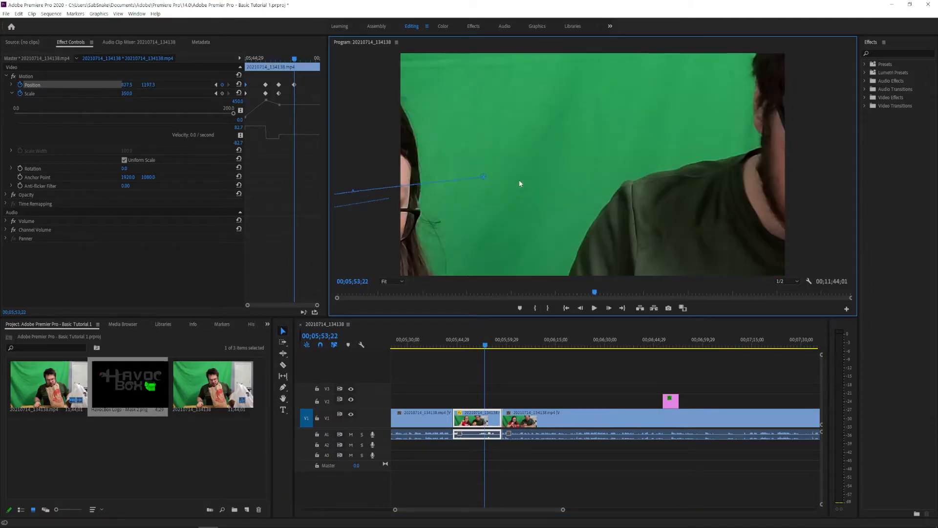
drag(711, 167, 662, 182)
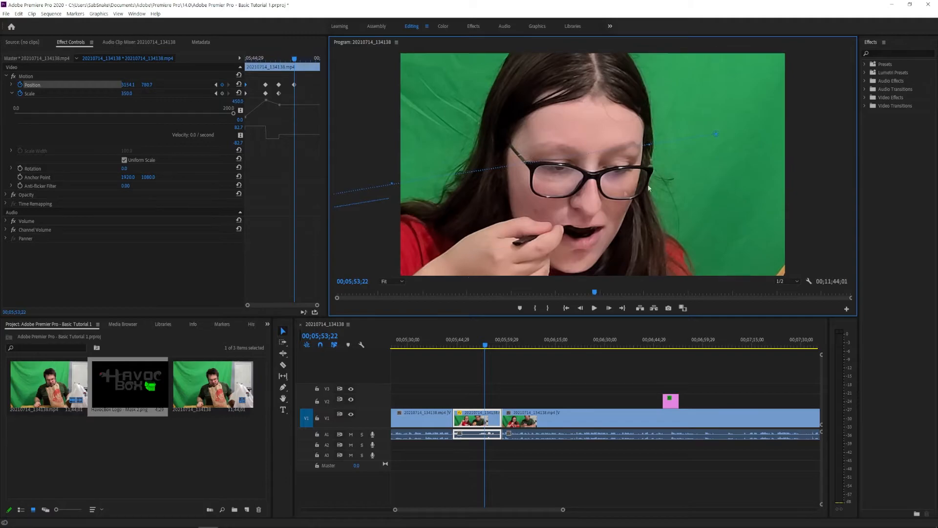
click(133, 93)
text(25)
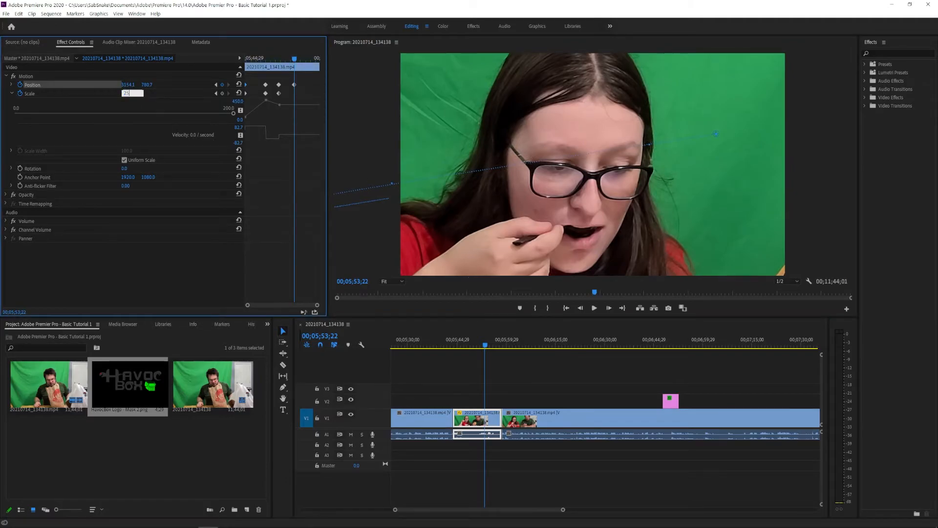
text(0)
key(Return)
drag(663, 177, 647, 171)
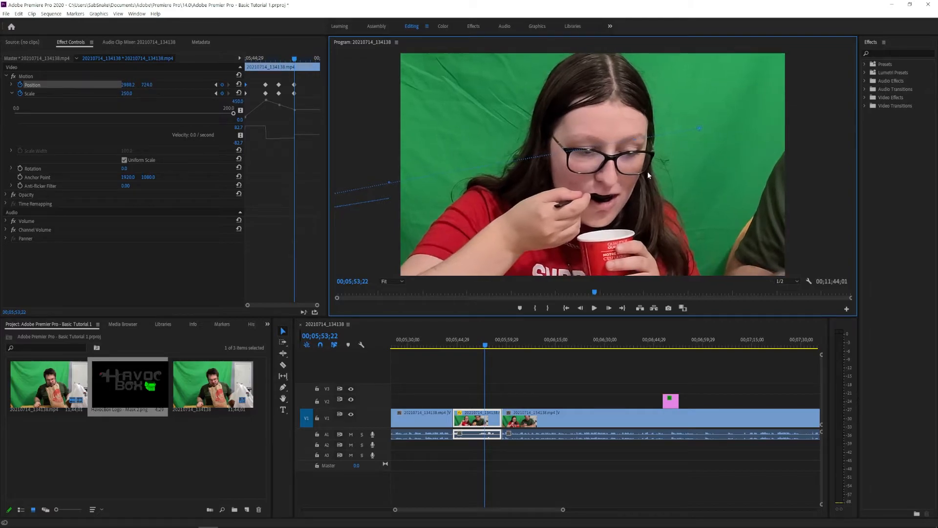
- At 00;05;57;03, keyframe the scale back to 100 and recentre the picture so it fills the frame
click(489, 345)
drag(489, 345, 495, 345)
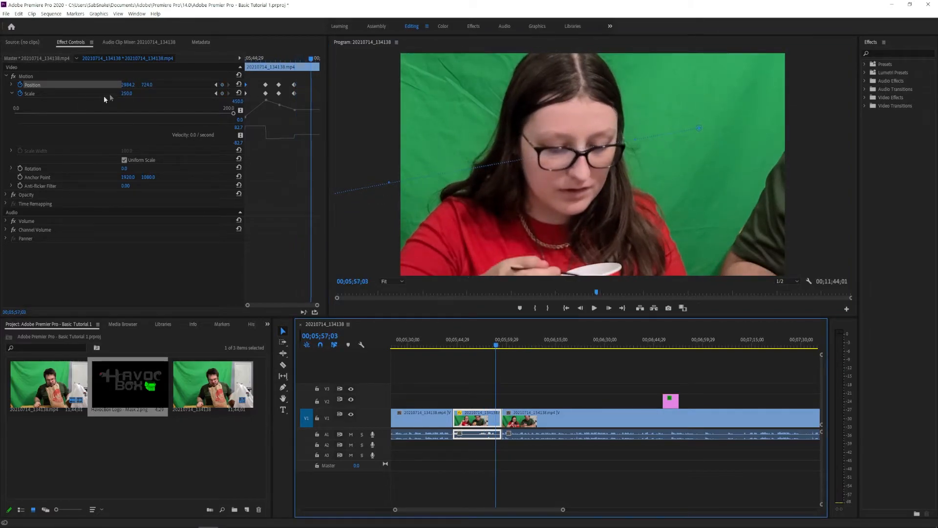
click(128, 93)
text(10)
key(Return)
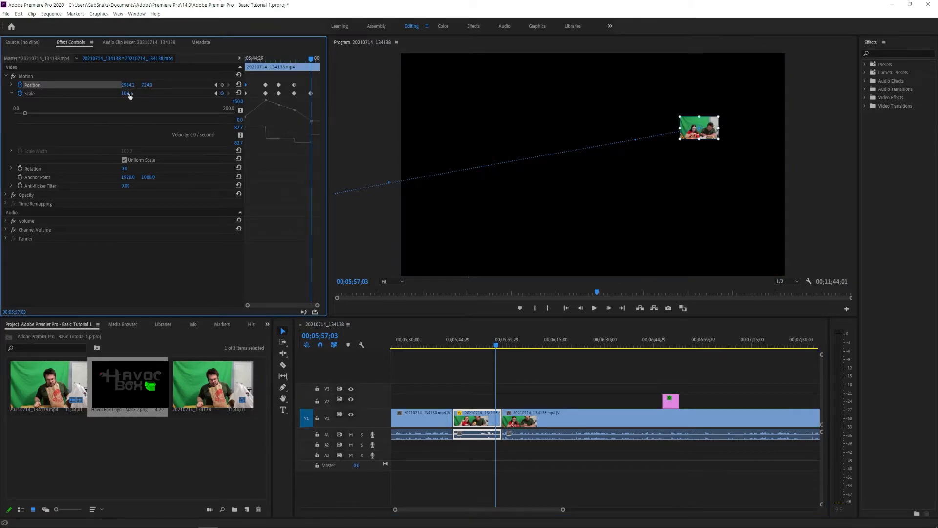
click(129, 94)
text(100)
key(Return)
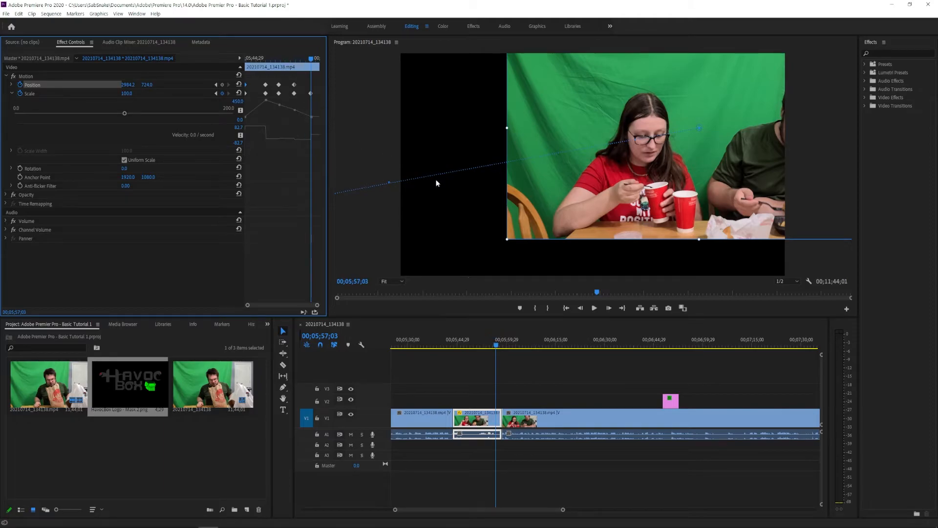
drag(528, 184, 430, 220)
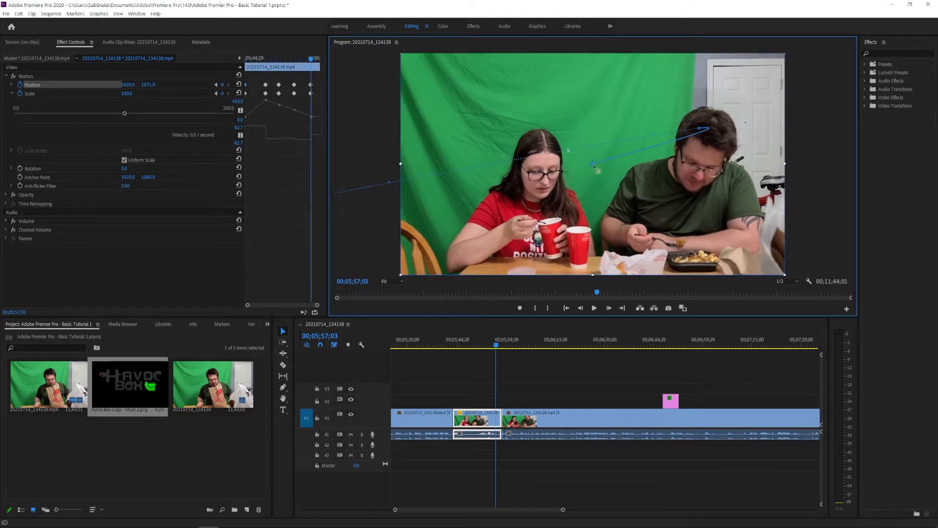
- Shift the last two pairs of position and scale keyframes earlier in the segment
click(315, 91)
drag(301, 76, 263, 80)
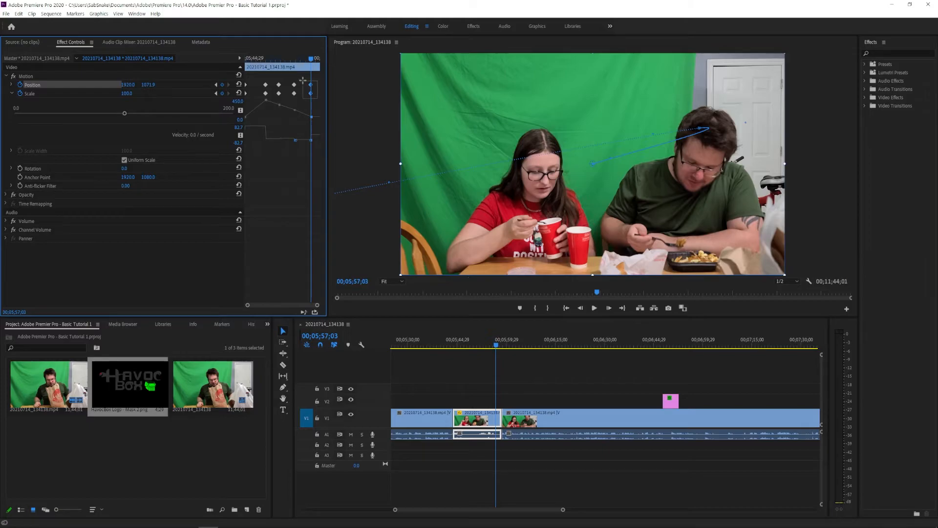
drag(311, 87, 300, 87)
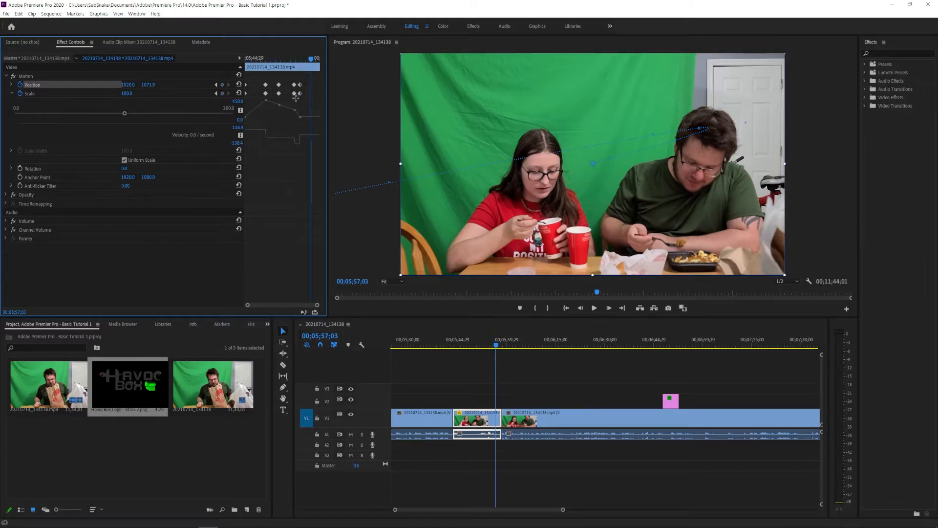
drag(294, 86, 287, 89)
- Play back the short segment from its start to check the zoom and pan animation
click(456, 340)
key(space)
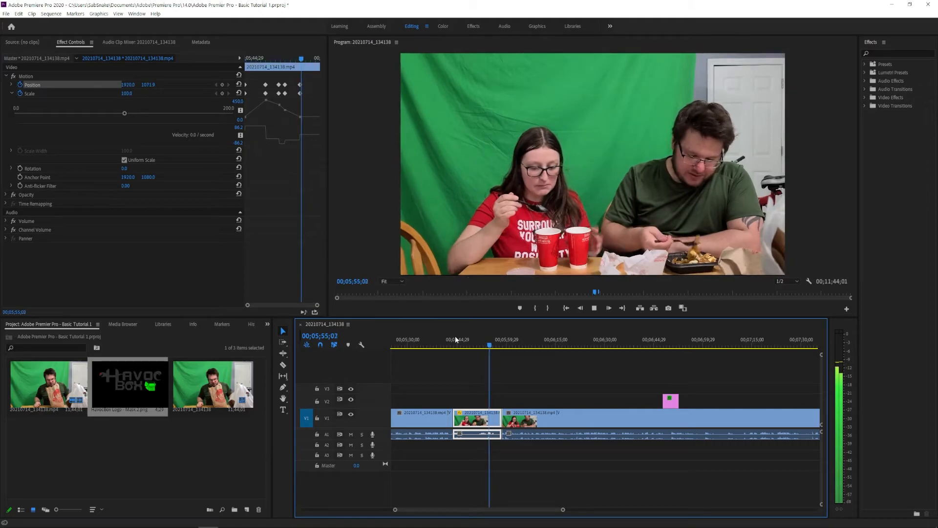
key(space)
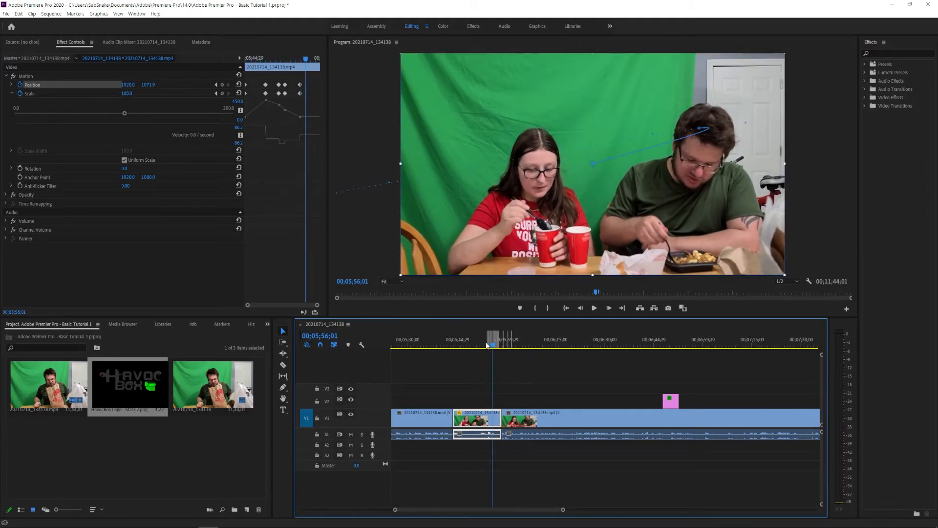
- Search the effects for Magnify and split the short segment at 00;05;56;01
click(886, 52)
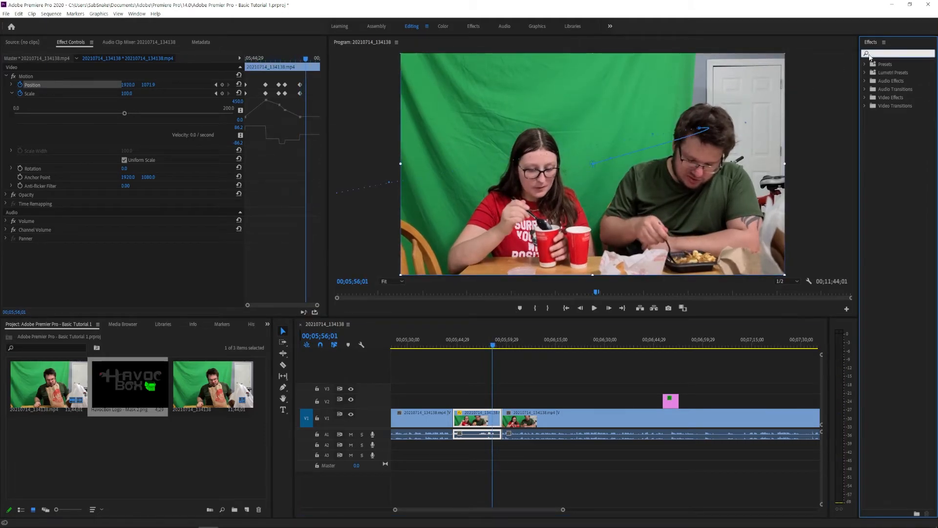
text(Magni)
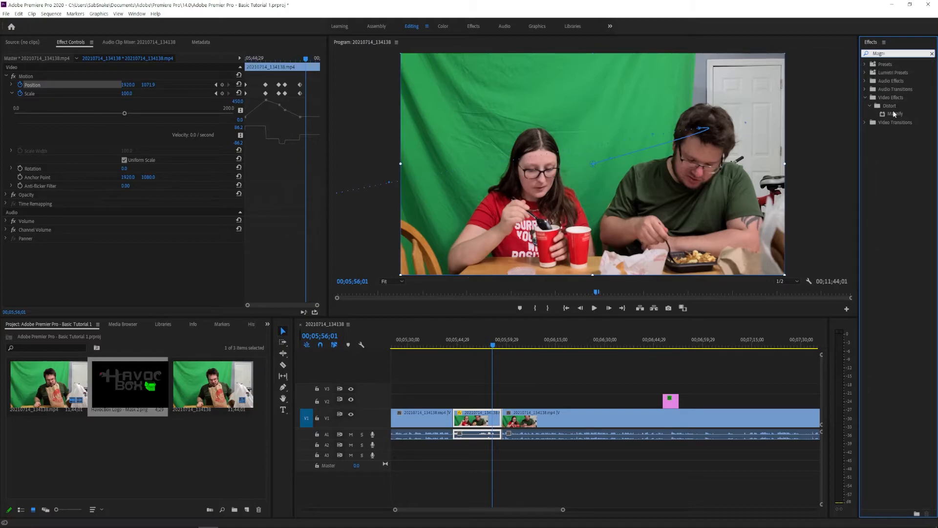
drag(896, 115, 494, 418)
key(c)
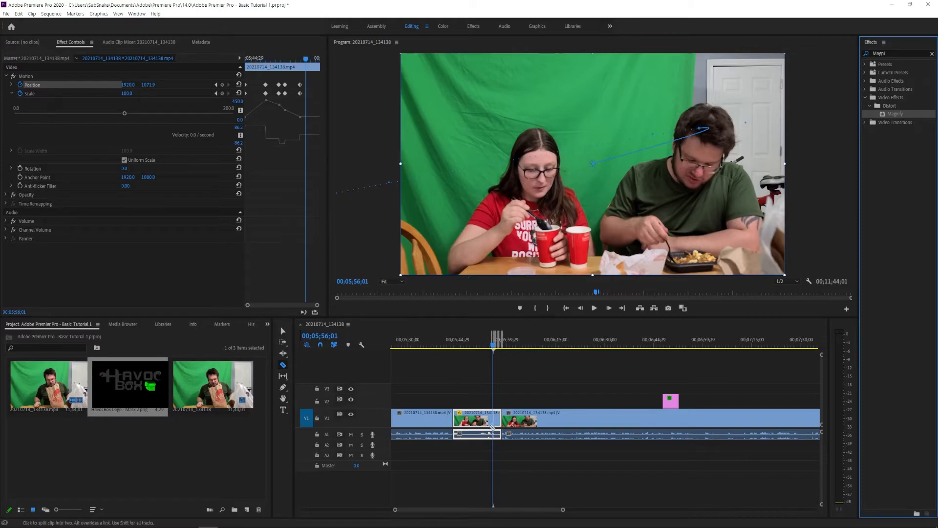
click(493, 420)
key(v)
- Apply the Magnify effect to the small piece after the cut and place its center over the food tray
click(494, 419)
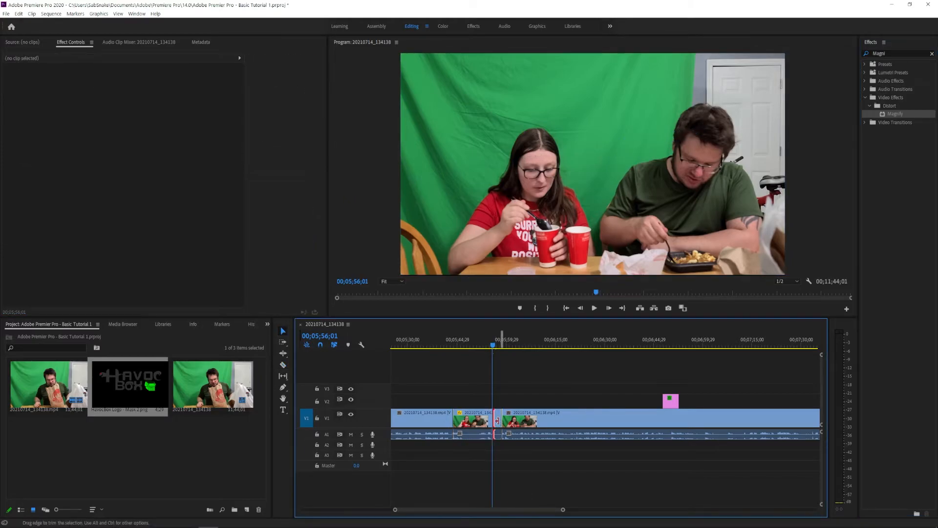
click(497, 419)
drag(895, 114, 496, 417)
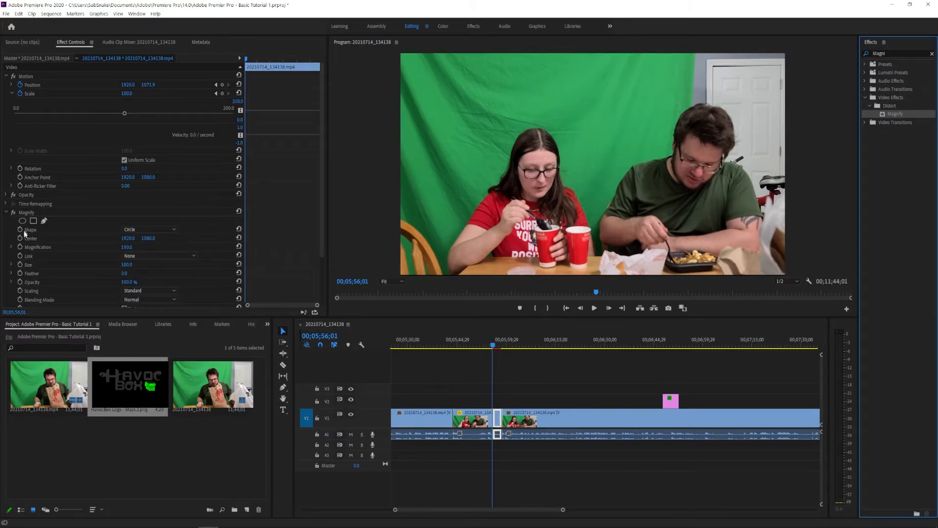
click(26, 212)
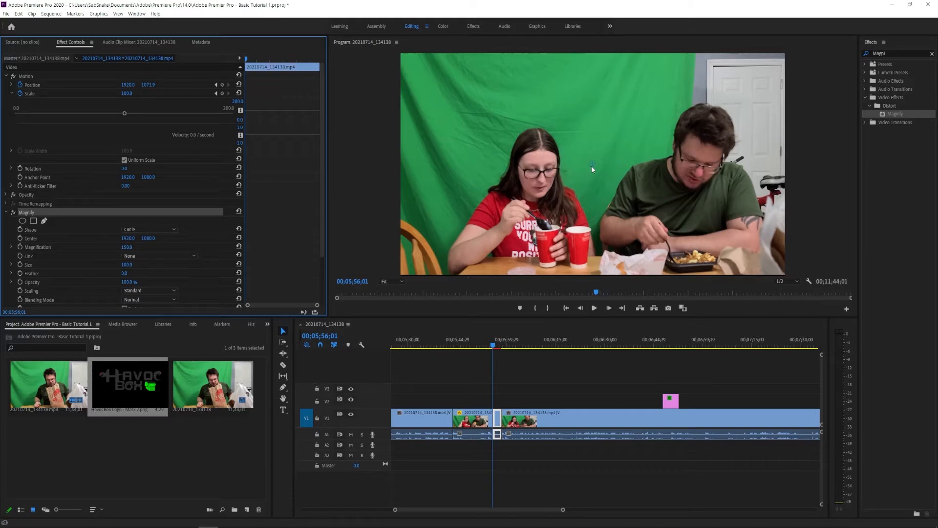
drag(592, 165, 628, 162)
drag(696, 157, 687, 261)
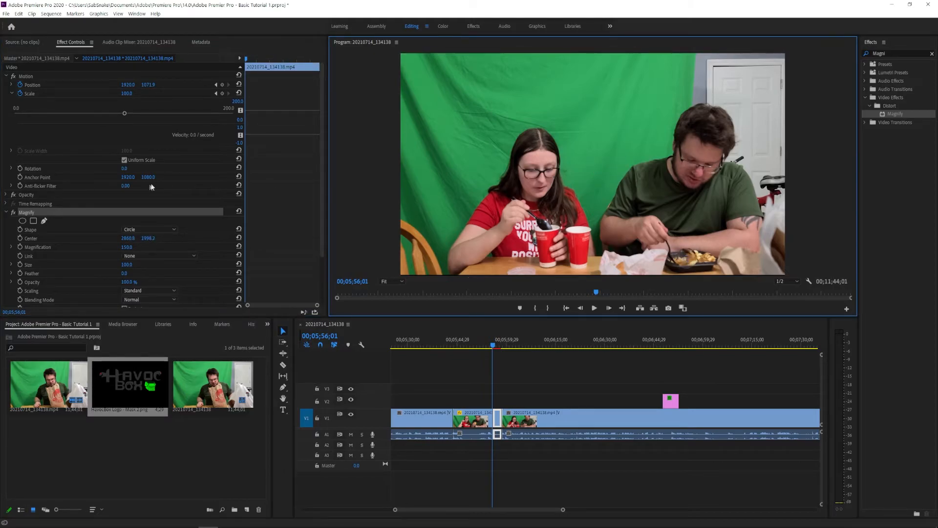
- Add an elliptical mask to the Magnify effect and fit it around the food tray as a flattened oval
click(22, 221)
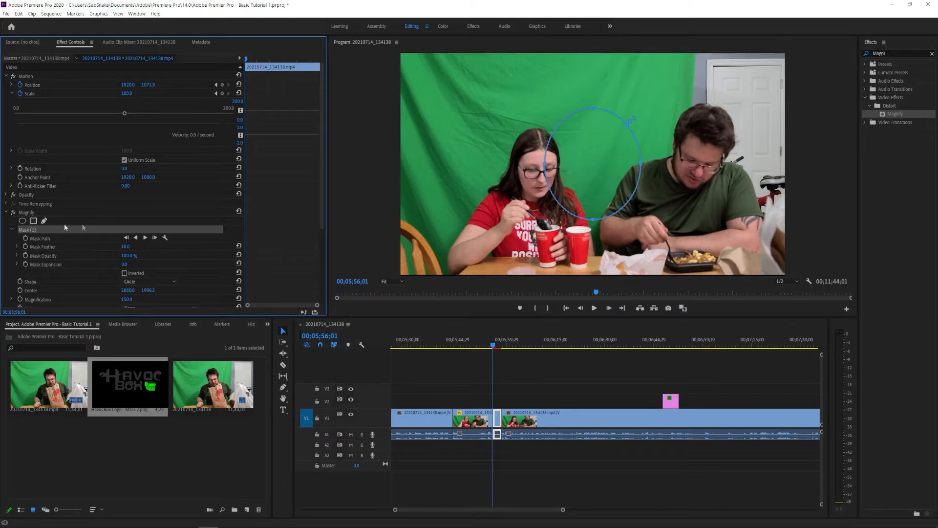
drag(618, 195, 712, 220)
drag(686, 151, 692, 230)
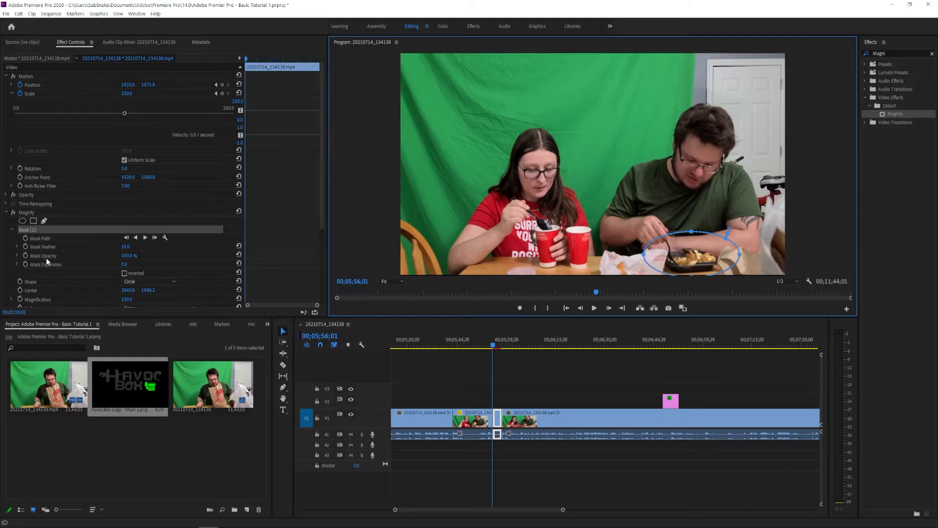
- Set Magnify's link option to Size & Feather To Magnification and raise its size to about 329
scroll(56, 258, down, 4)
click(156, 224)
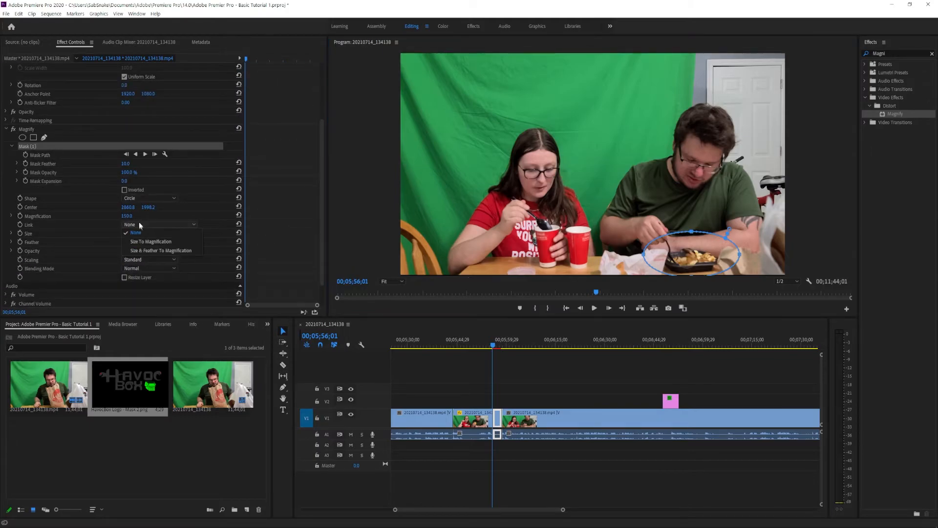
click(148, 251)
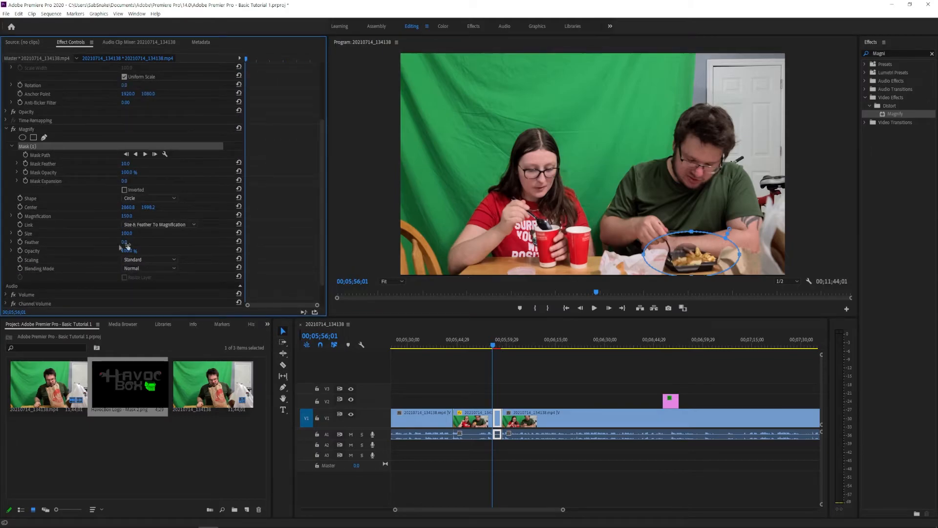
click(10, 233)
drag(48, 249, 132, 250)
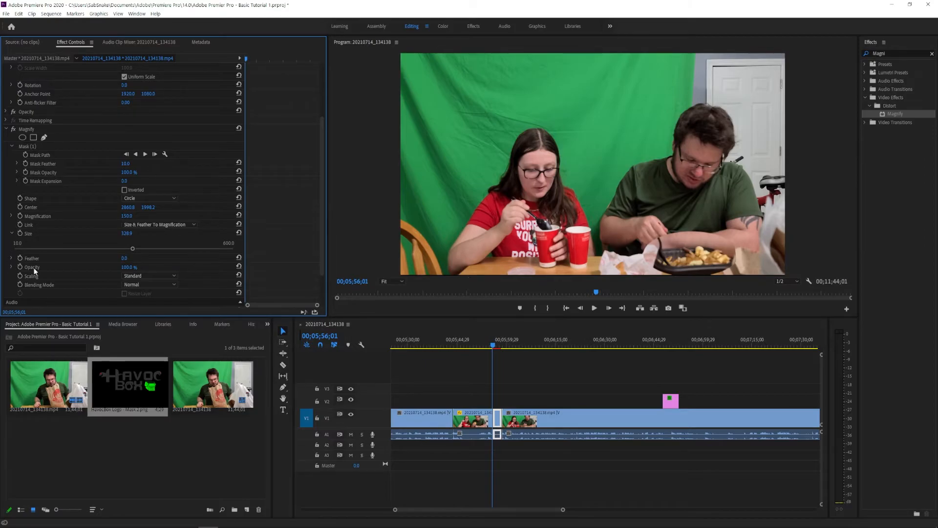
- Soften the magnified area with a feather of about 4.7 and a mask feather of about 49.6
click(11, 259)
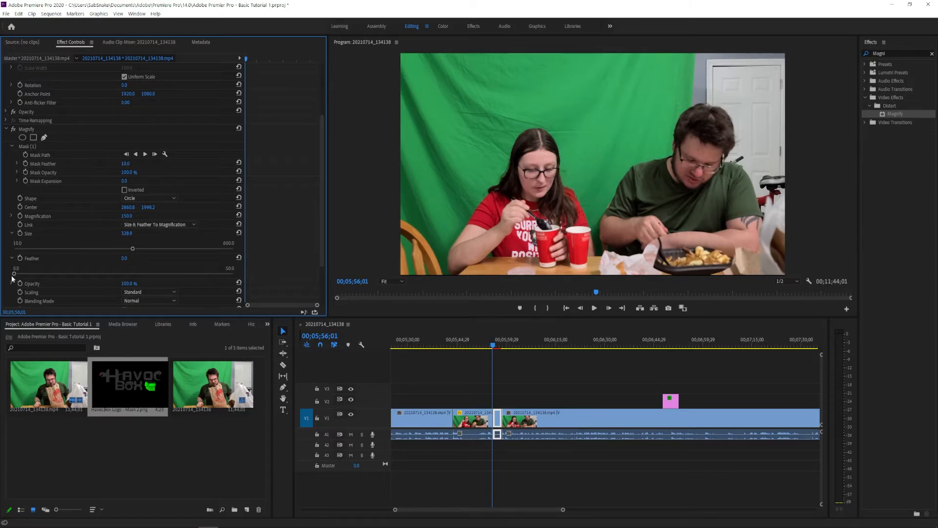
drag(14, 273, 35, 274)
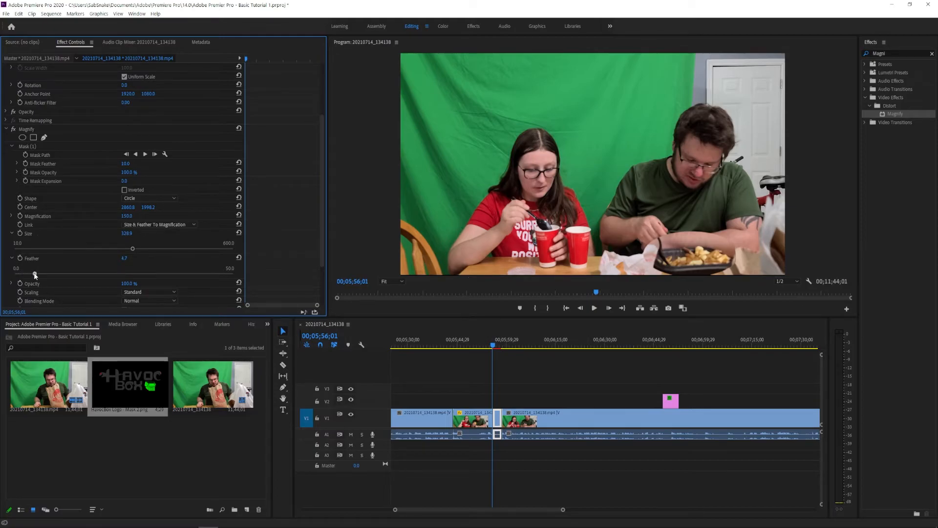
click(17, 163)
drag(26, 179, 47, 180)
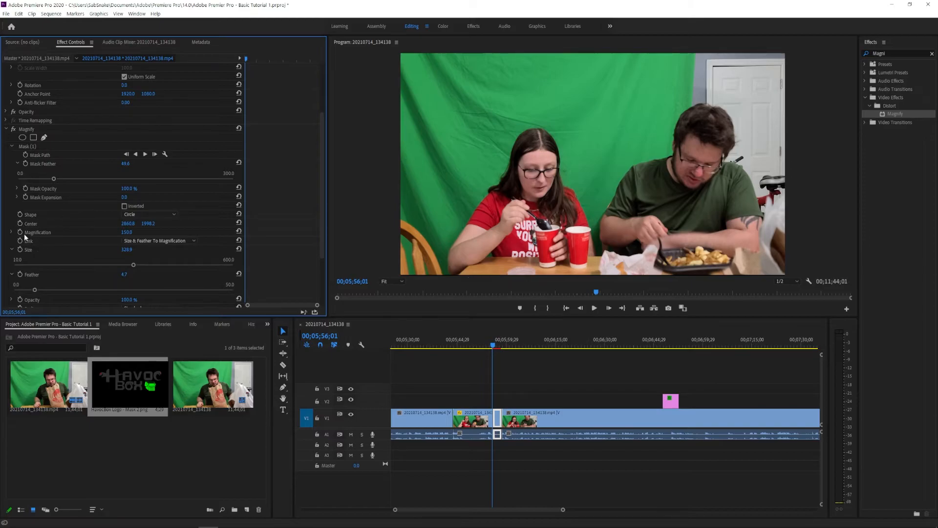
- Raise the Magnify effect's magnification to about 158 and its size to about 358
click(11, 233)
drag(36, 247, 40, 248)
drag(143, 285, 155, 283)
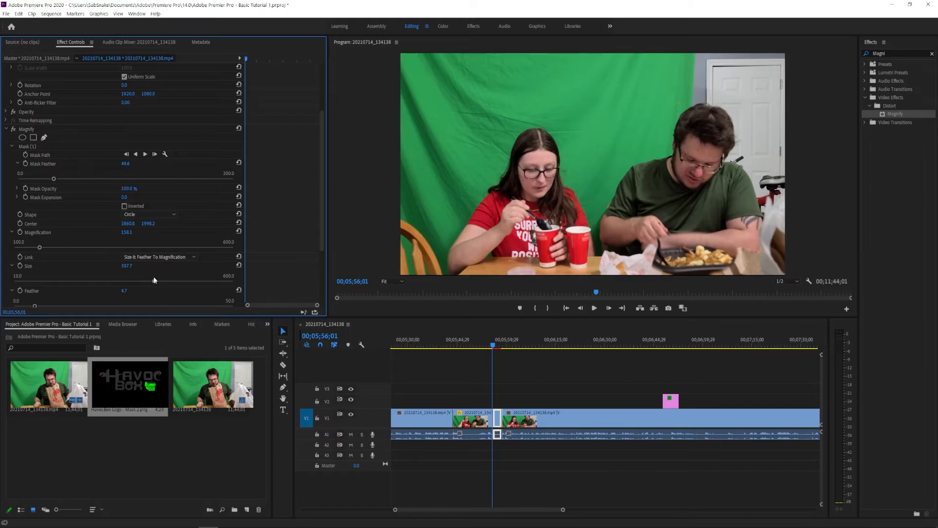
- Raise the Magnify mask's feather to about 59.6 and its expansion to about 45.1
scroll(48, 192, up, 1)
drag(53, 195, 61, 196)
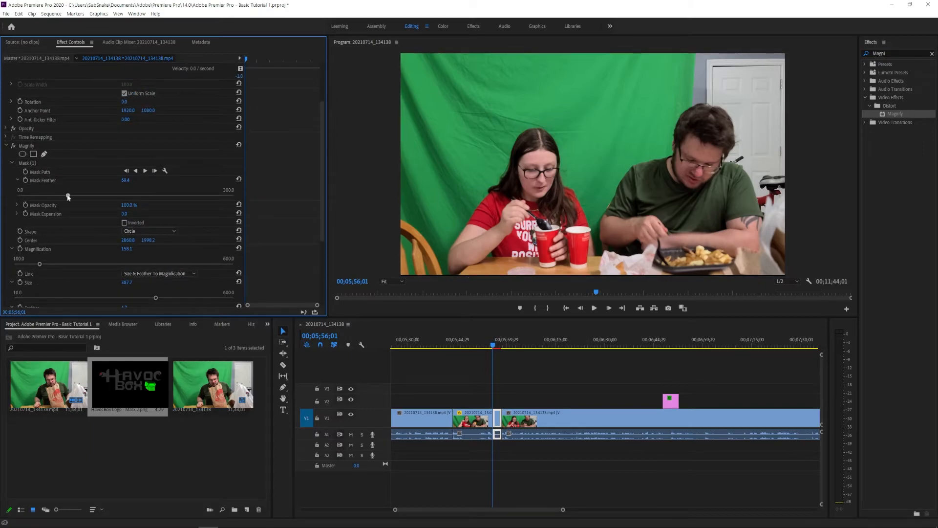
click(17, 214)
drag(127, 230, 141, 233)
- Play back the magnified section and return the playhead to about 00;05;56;14
key(space)
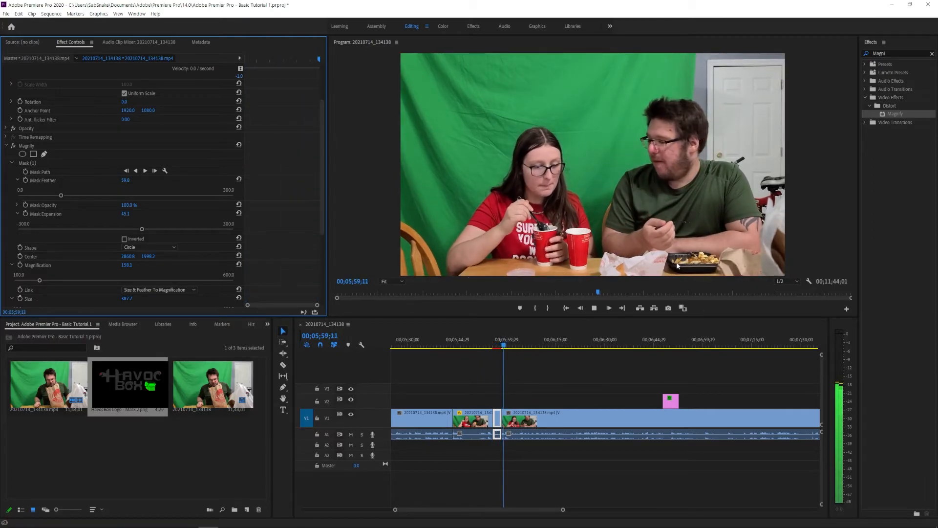
key(space)
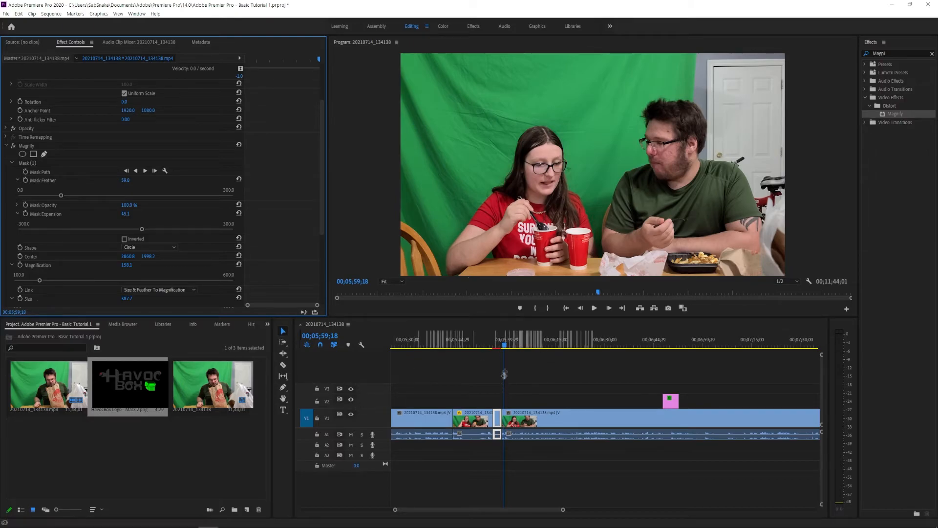
click(495, 346)
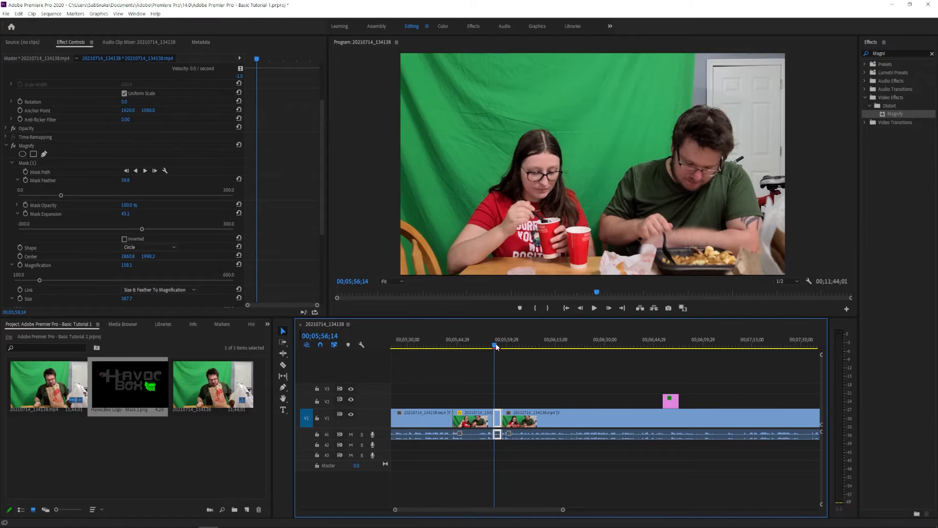
- Open the sequence's export settings and shorten the source range to end at about 00;07;24;28
key(ctrl+m)
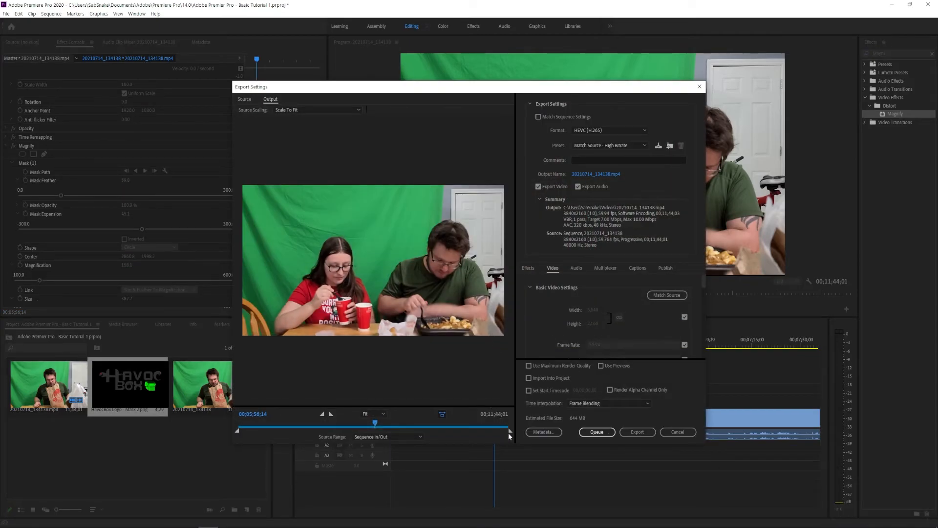
drag(376, 427, 514, 421)
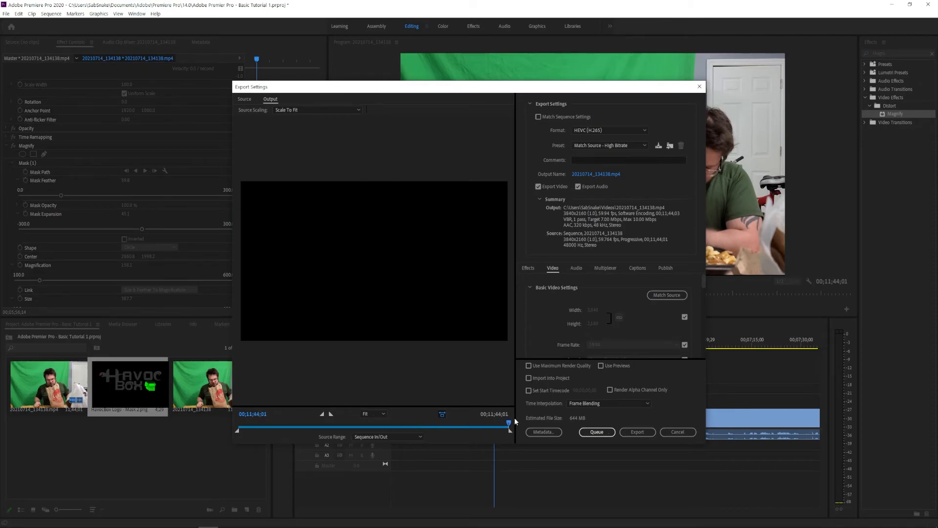
drag(514, 421, 412, 427)
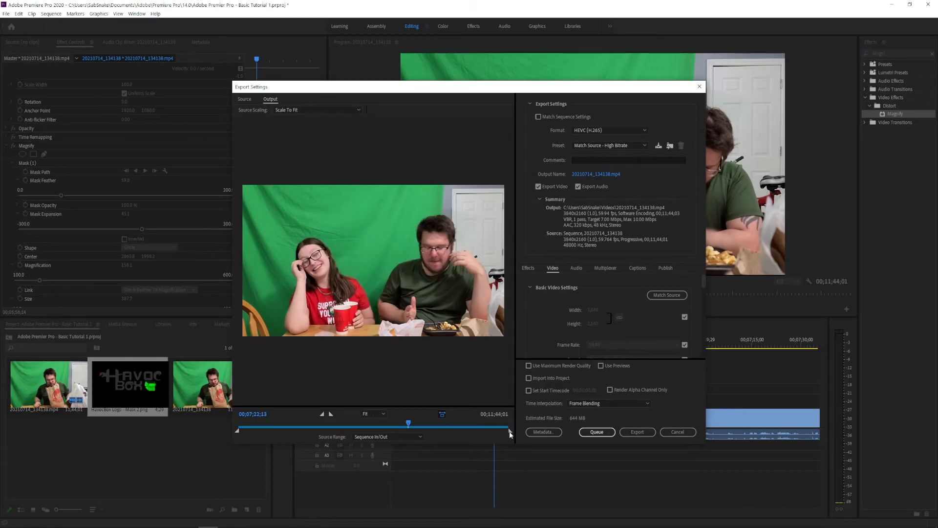
drag(510, 430, 411, 426)
drag(408, 422, 409, 432)
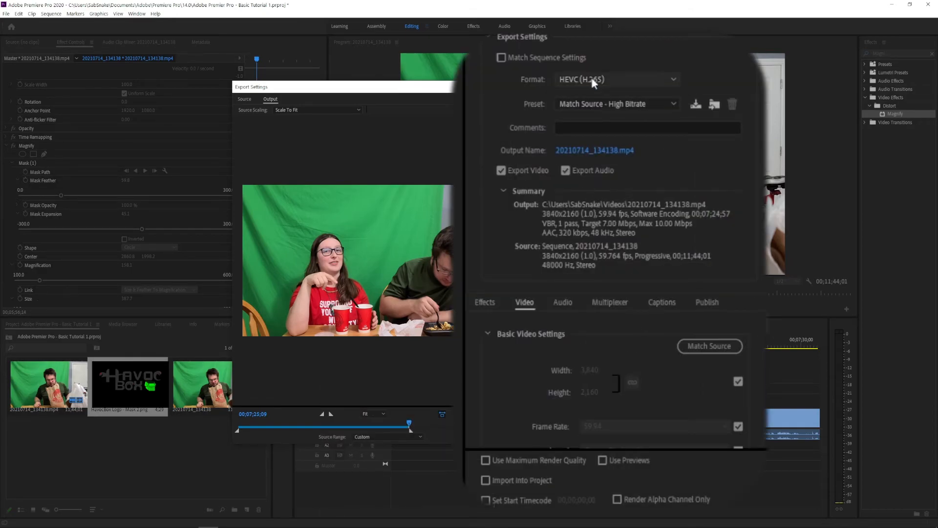
- Look through the export formats, keep HEVC (H.265), and choose the Match Source - High Bitrate preset
click(592, 80)
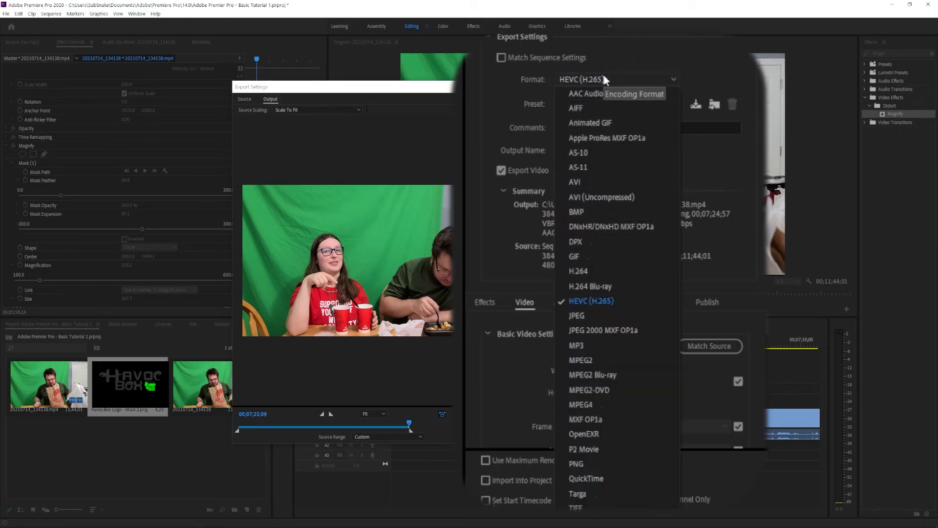
click(607, 79)
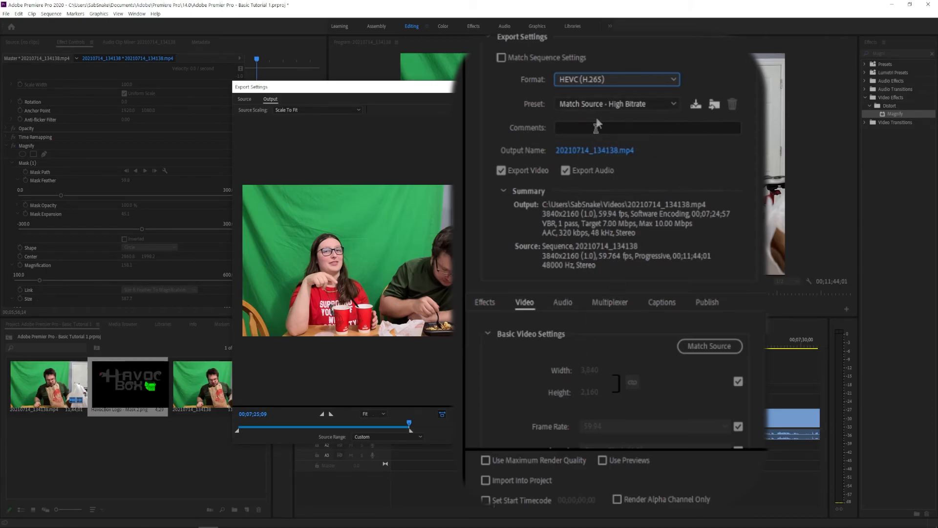
click(597, 100)
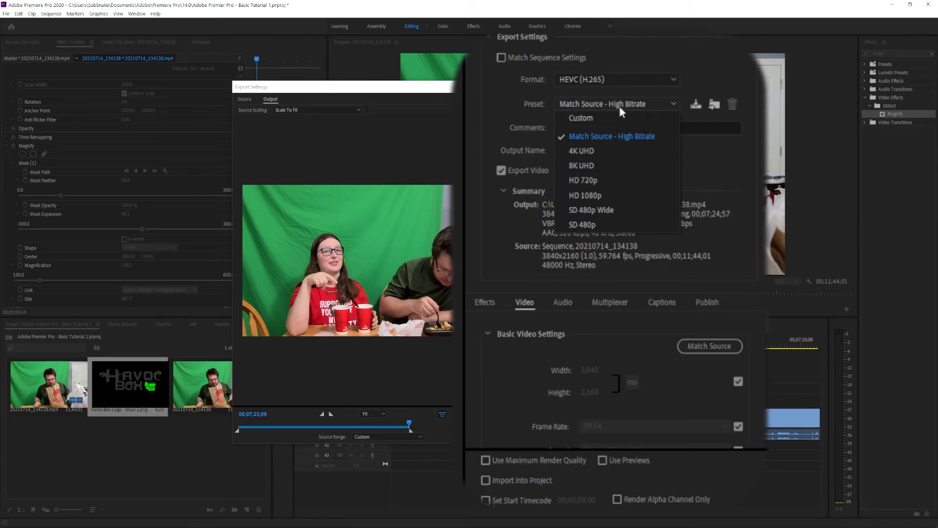
click(610, 136)
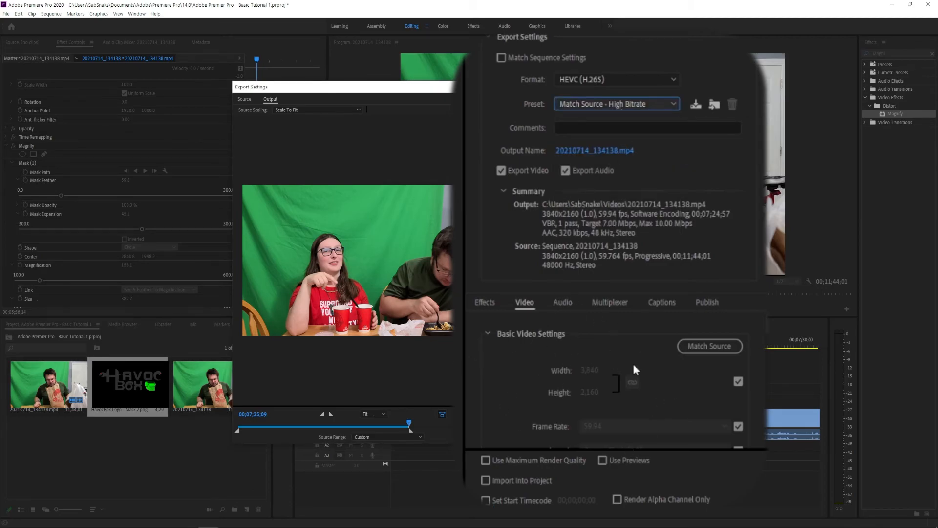
- Try releasing the output's width and height from the source match, and restore the match
scroll(637, 338, down, 3)
scroll(640, 337, up, 3)
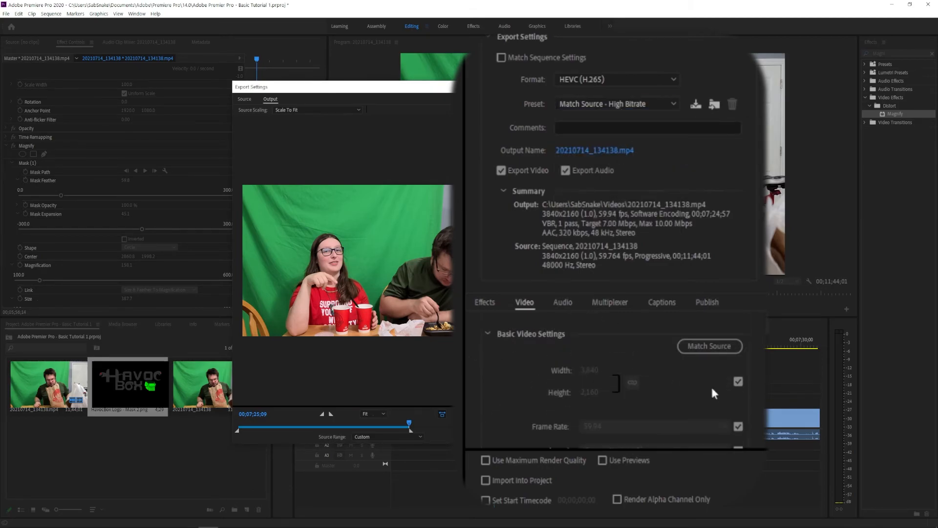
click(737, 377)
click(738, 381)
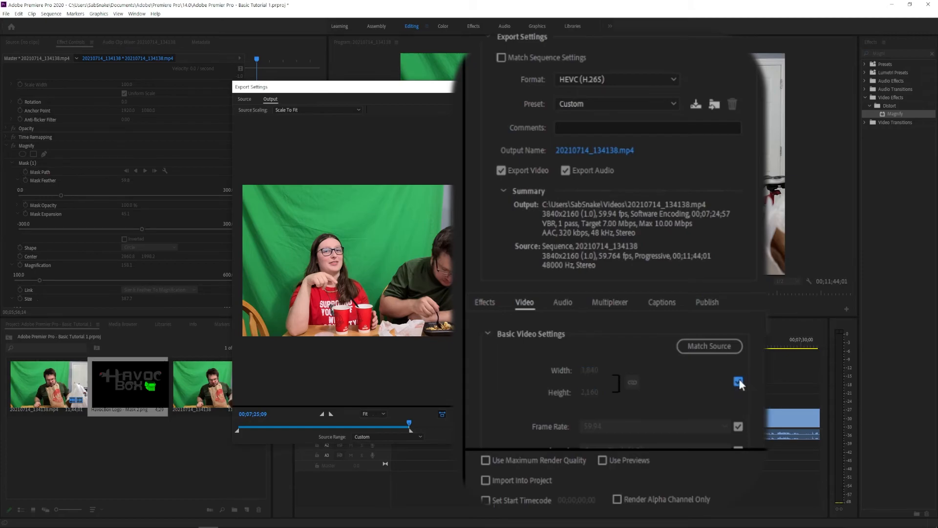
- Set the export's target bitrate to 10 Mbps, maximum bitrate to 14 Mbps and quality to Higher
scroll(619, 383, down, 5)
scroll(625, 371, down, 8)
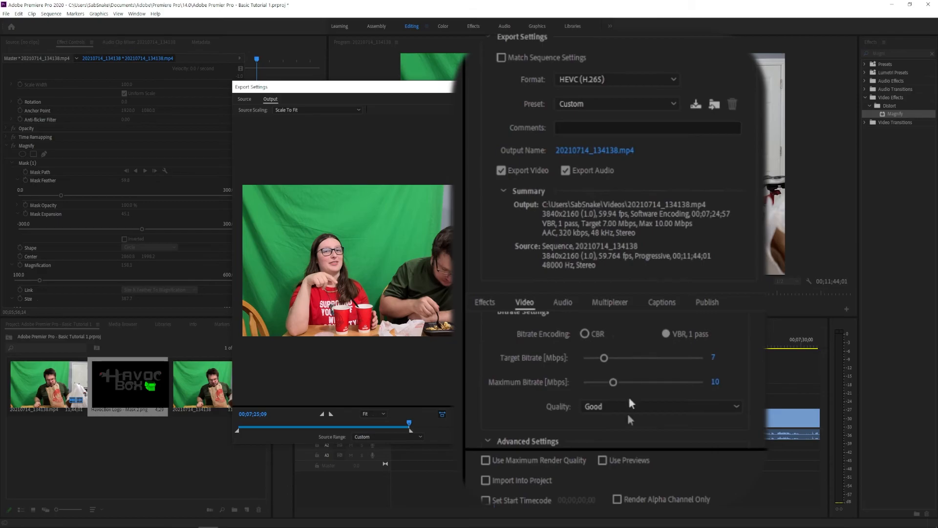
click(713, 357)
text(1)
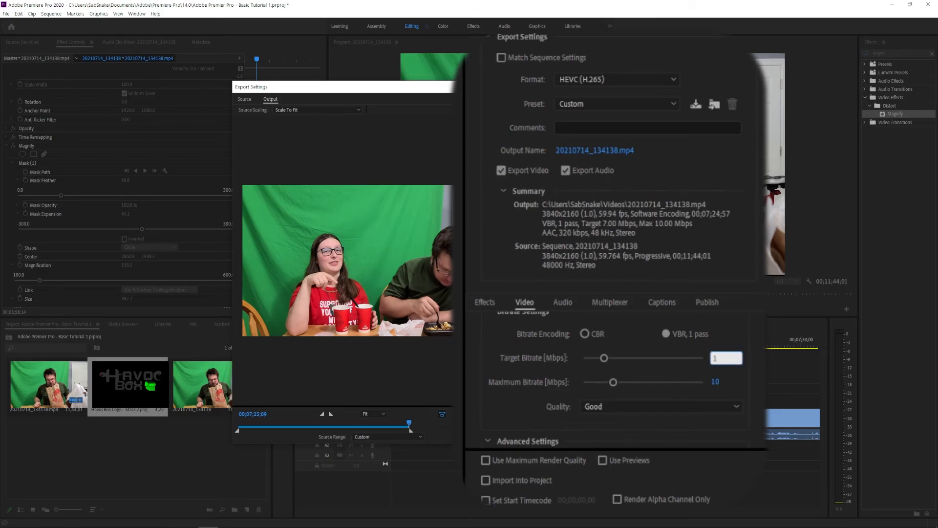
text(0)
key(Return)
click(713, 381)
text(14)
key(Return)
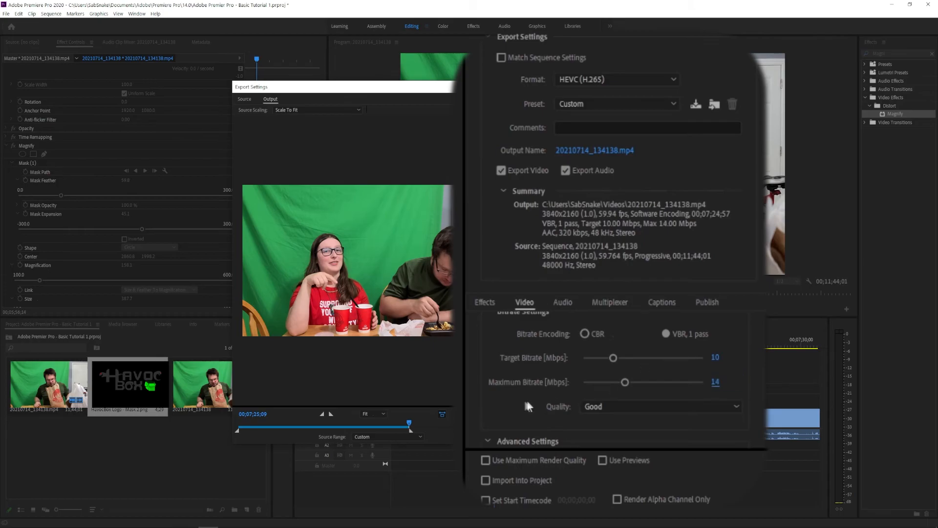
click(606, 406)
click(620, 431)
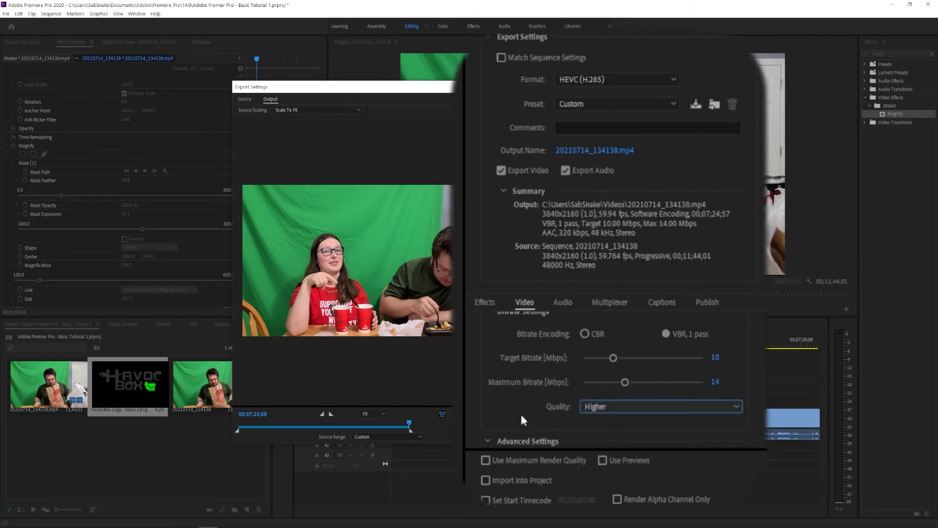
- Review the remaining video export settings, including frame rate, aspect, bitrate, key frame distance and VR options
scroll(543, 409, down, 3)
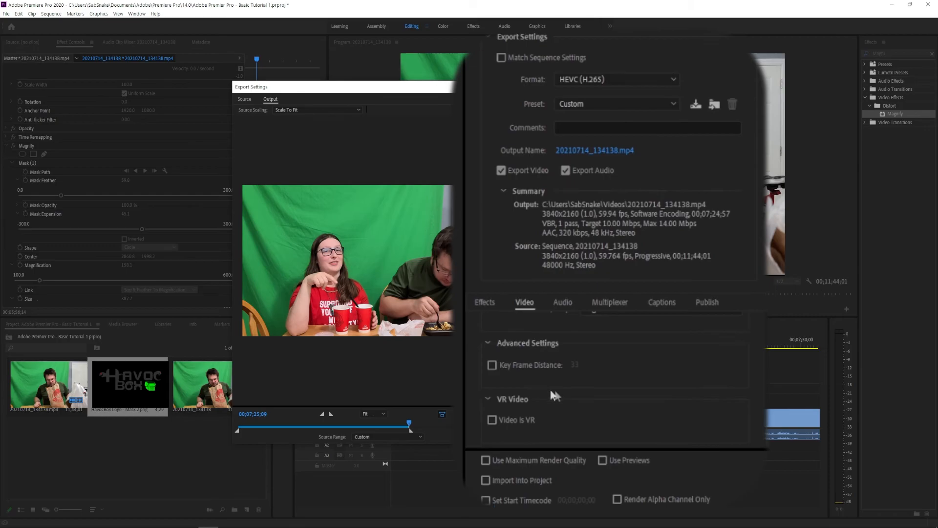
scroll(567, 381, up, 3)
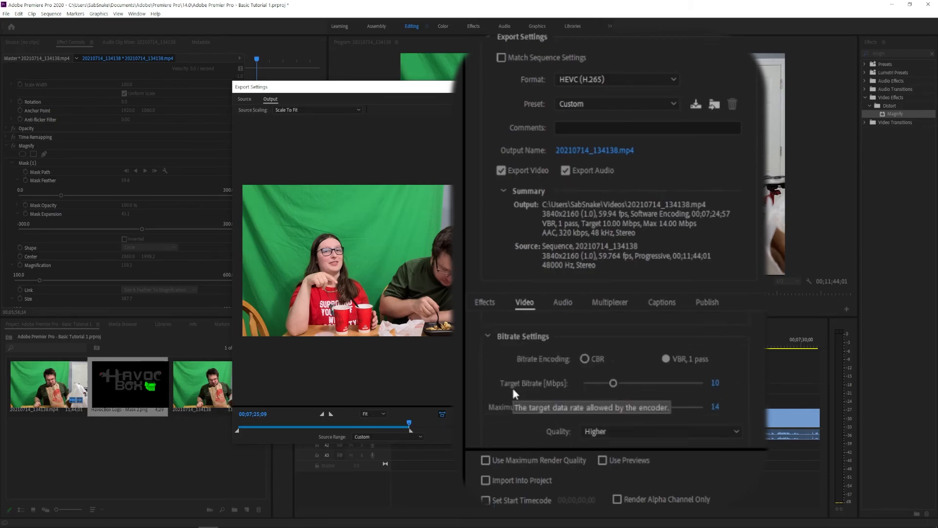
scroll(510, 386, up, 5)
scroll(500, 391, down, 4)
scroll(501, 387, up, 7)
scroll(506, 387, down, 5)
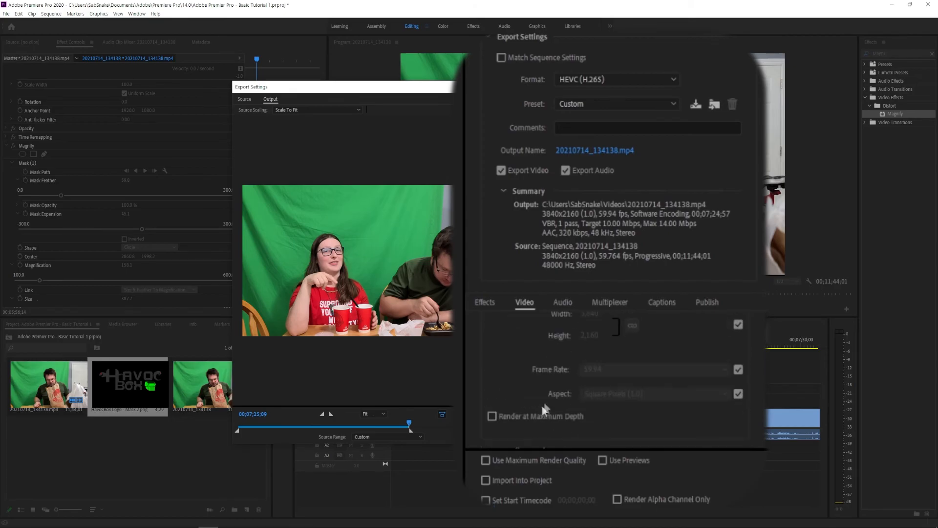
scroll(520, 383, down, 2)
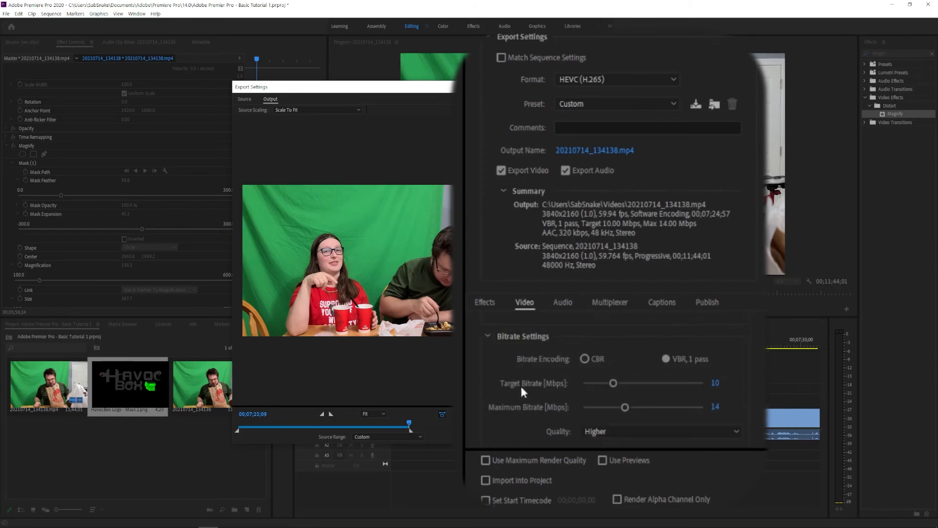
scroll(542, 373, down, 3)
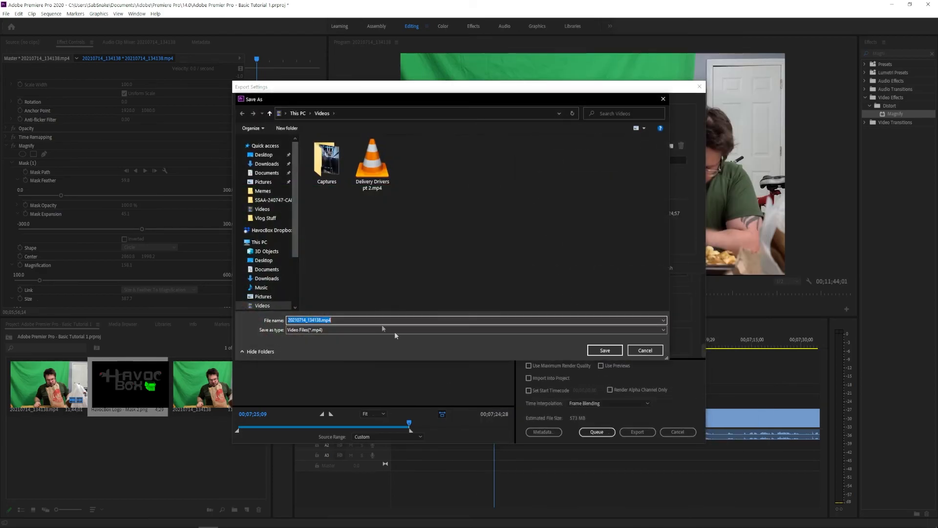
- Name the output file Tutorial.mp4 in the Videos folder and queue the export in Adobe Media Encoder
text(TSE)
text(orial)
key(Return)
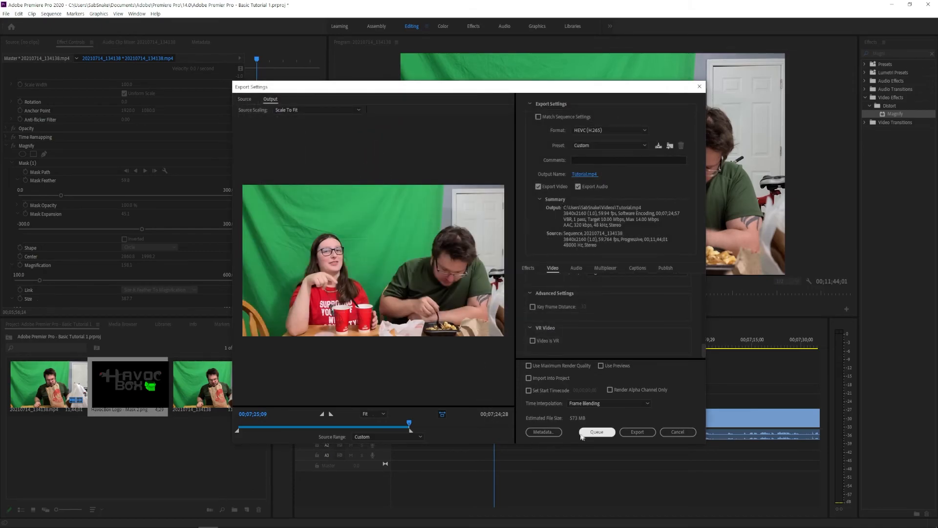
click(605, 433)
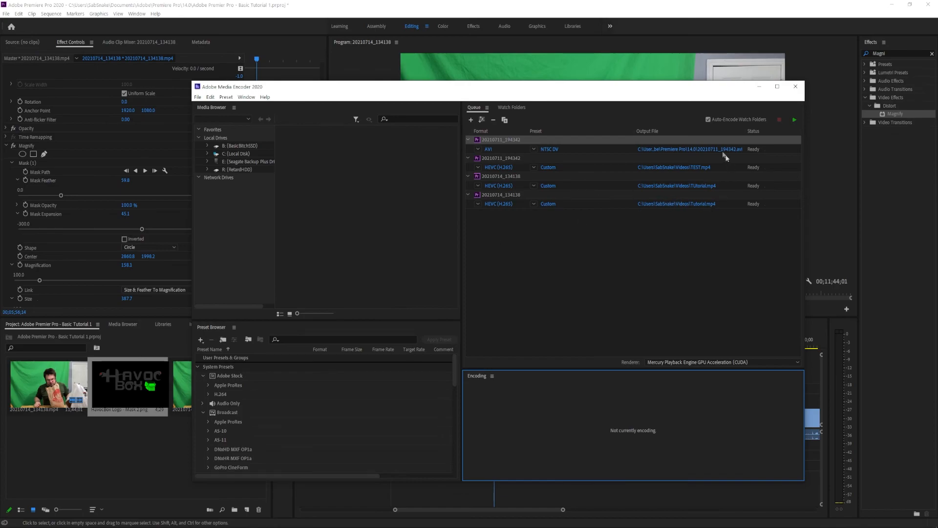
- Remove the three older jobs from the encoding queue, leaving only the newly added Tutorial.mp4 export
click(619, 190)
shift+click(617, 150)
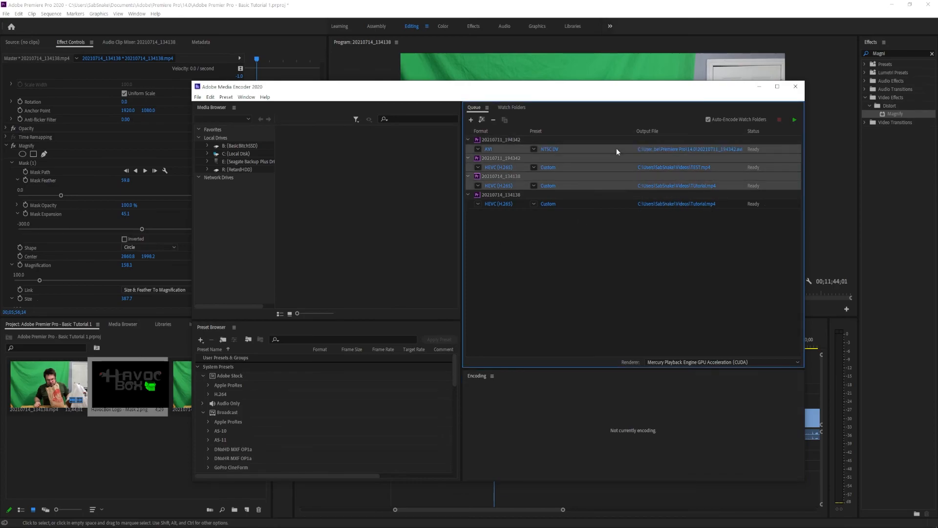
right_click(616, 150)
click(645, 233)
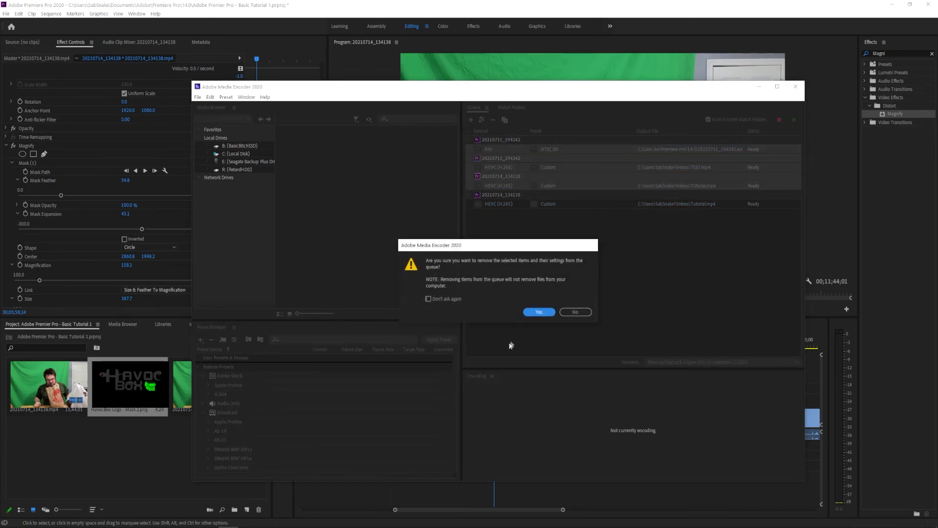
click(539, 312)
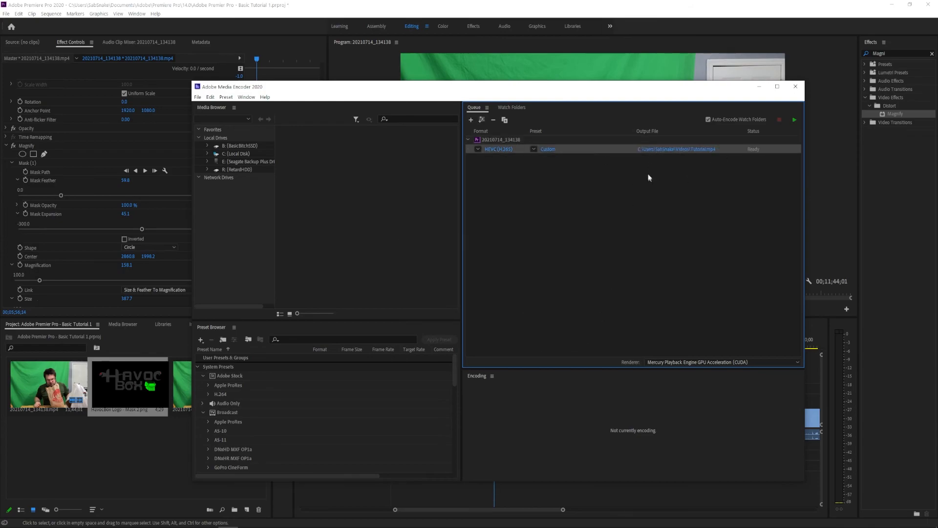
- Check the export settings of the queued Tutorial.mp4 job, dismiss them, and close Adobe Media Encoder
click(548, 149)
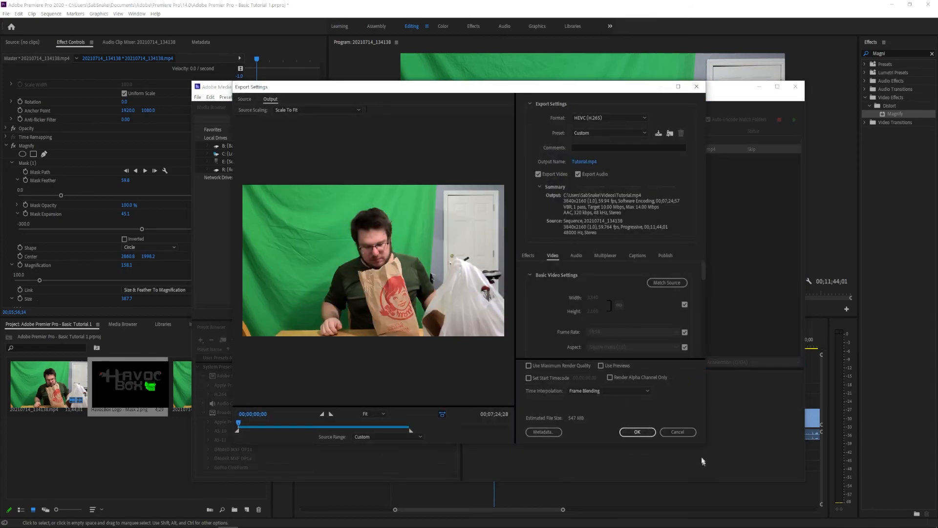
click(683, 435)
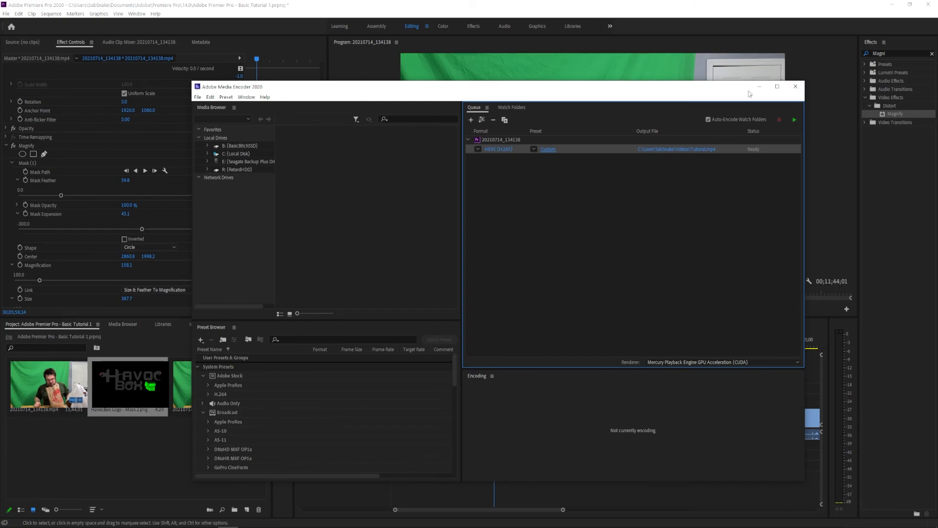
click(794, 87)
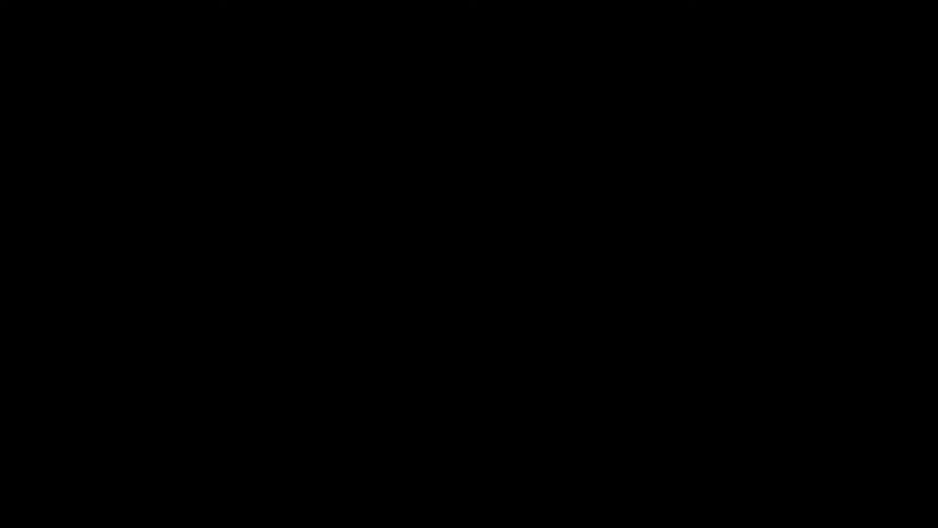